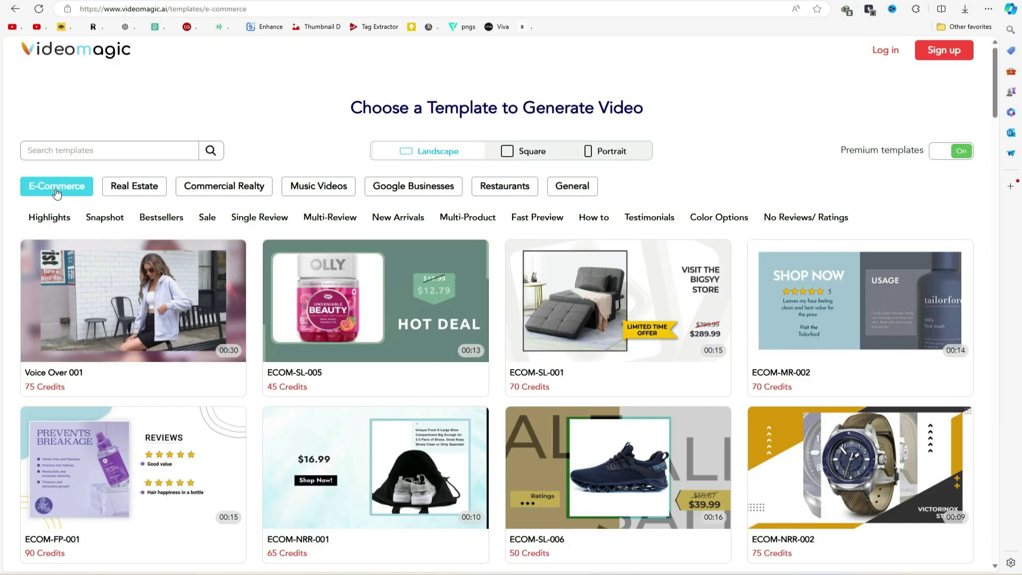
# - Browse the Real Estate and Music Videos templates, then sign up to reach the empty dashboard
pyautogui.click(133, 185)
pyautogui.click(335, 186)
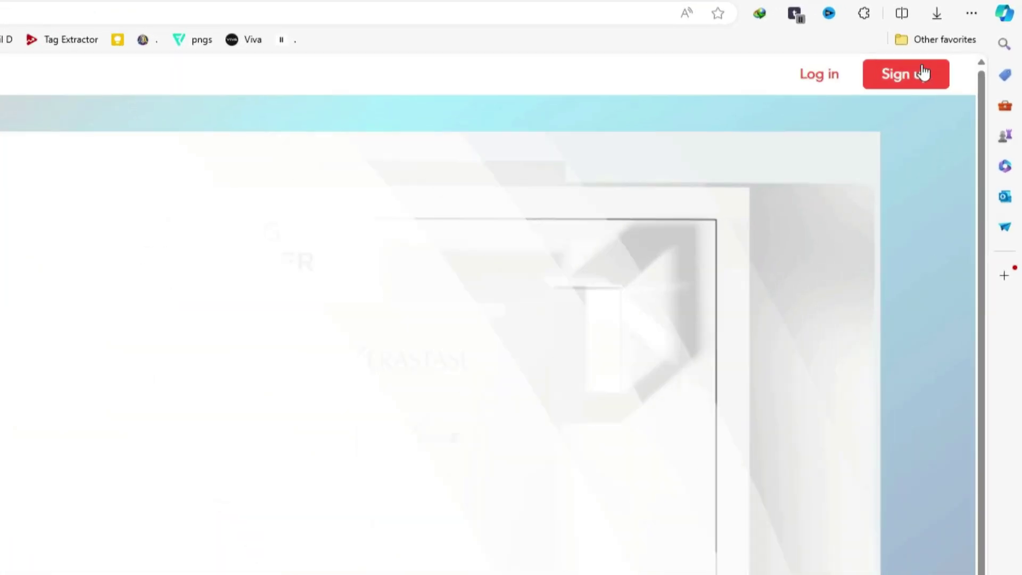
pyautogui.click(945, 49)
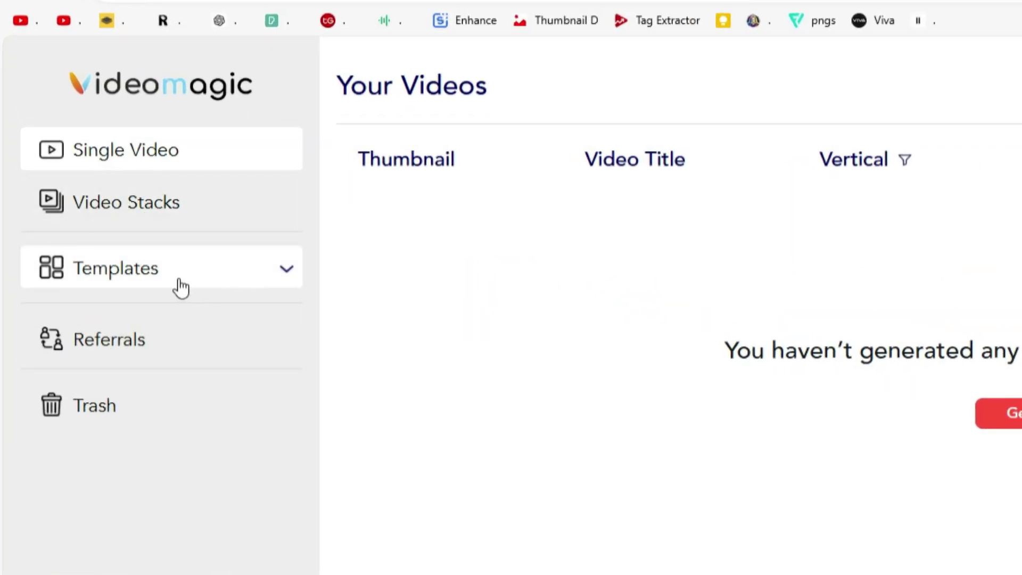
# - Navigate the sidebar to the Templates library and bring up its category filter options
pyautogui.click(175, 274)
pyautogui.click(152, 144)
pyautogui.click(137, 211)
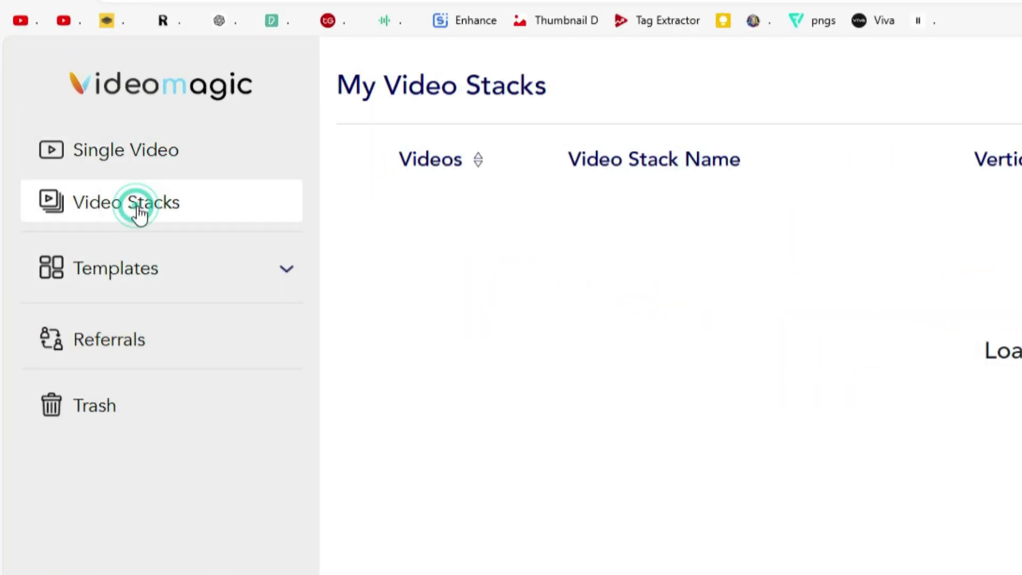
pyautogui.click(128, 272)
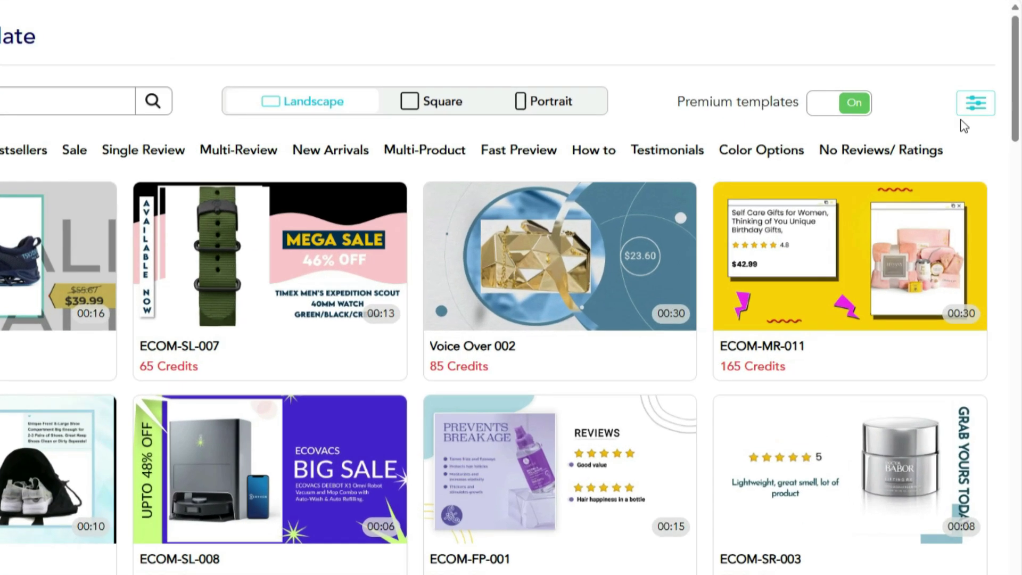
pyautogui.click(975, 105)
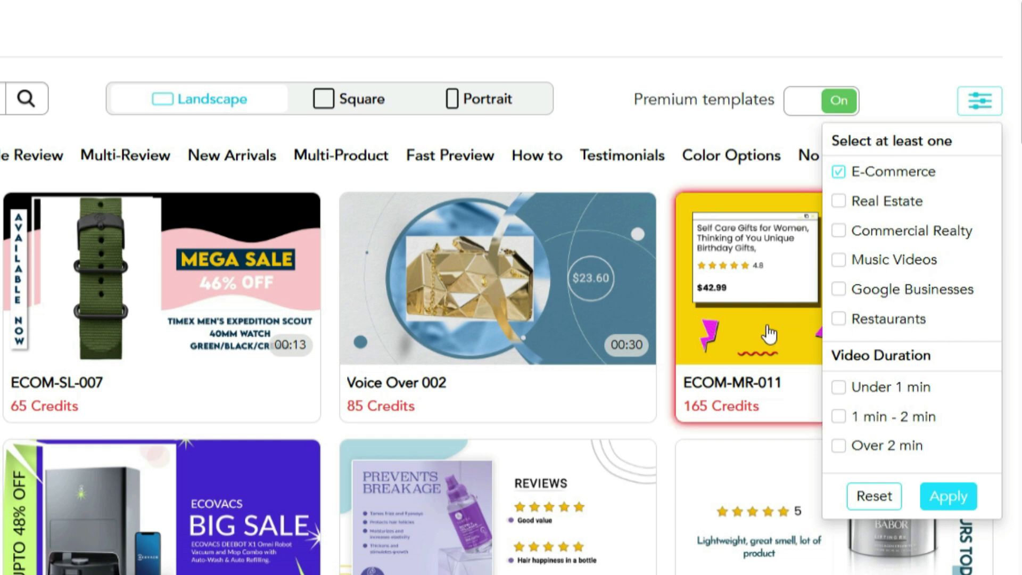
pyautogui.click(594, 64)
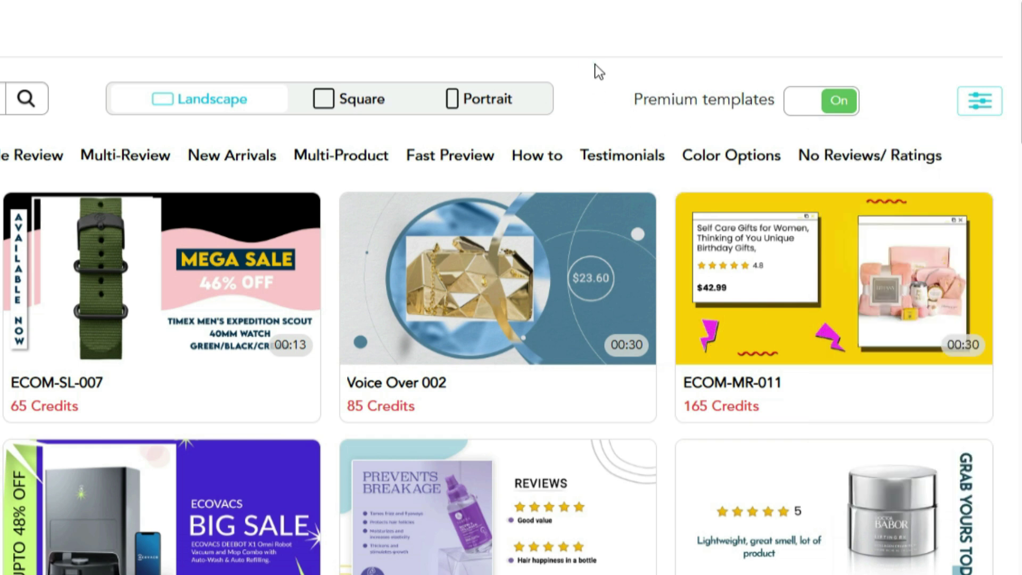
pyautogui.click(979, 101)
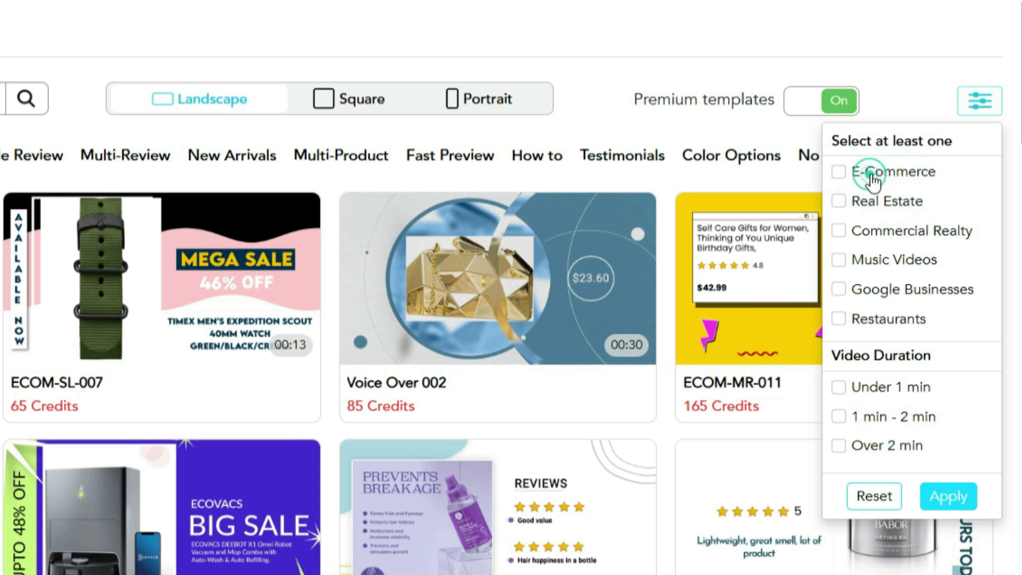
# - Apply the E-Commerce filter, browse Bestsellers, Multi-Product and Fast Preview, and end on Highlights
pyautogui.click(949, 497)
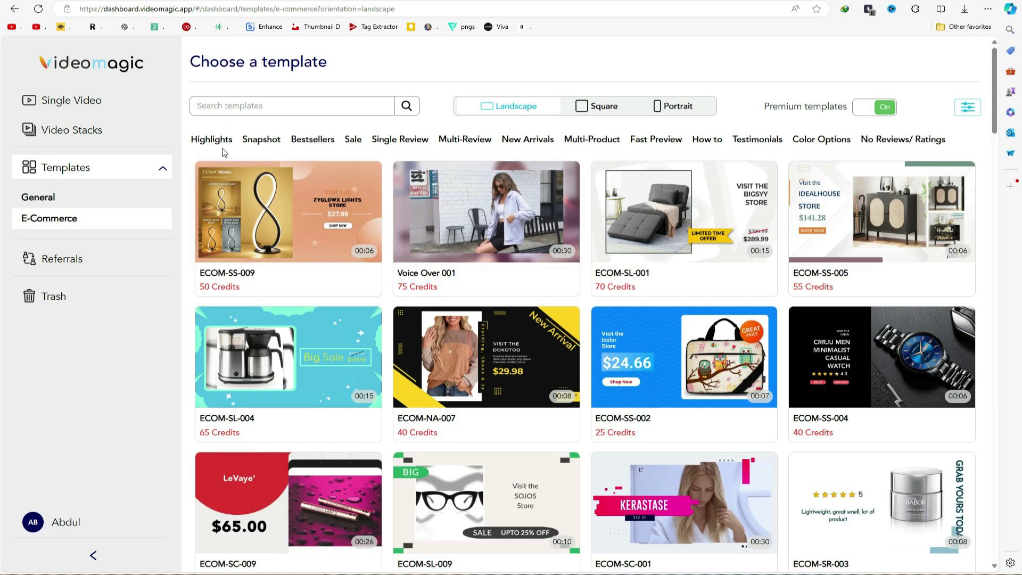
pyautogui.click(215, 142)
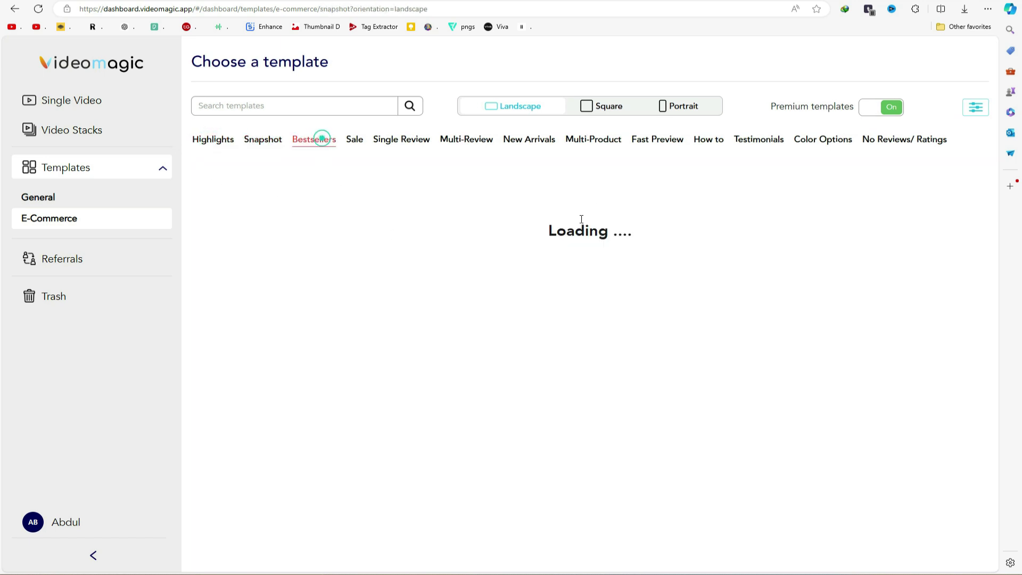
pyautogui.click(206, 143)
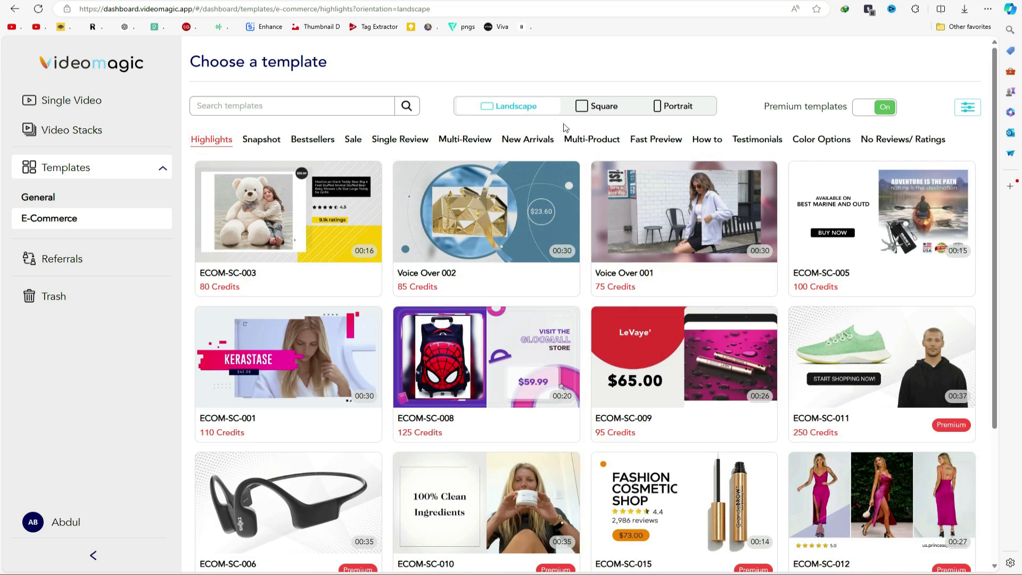
pyautogui.click(580, 138)
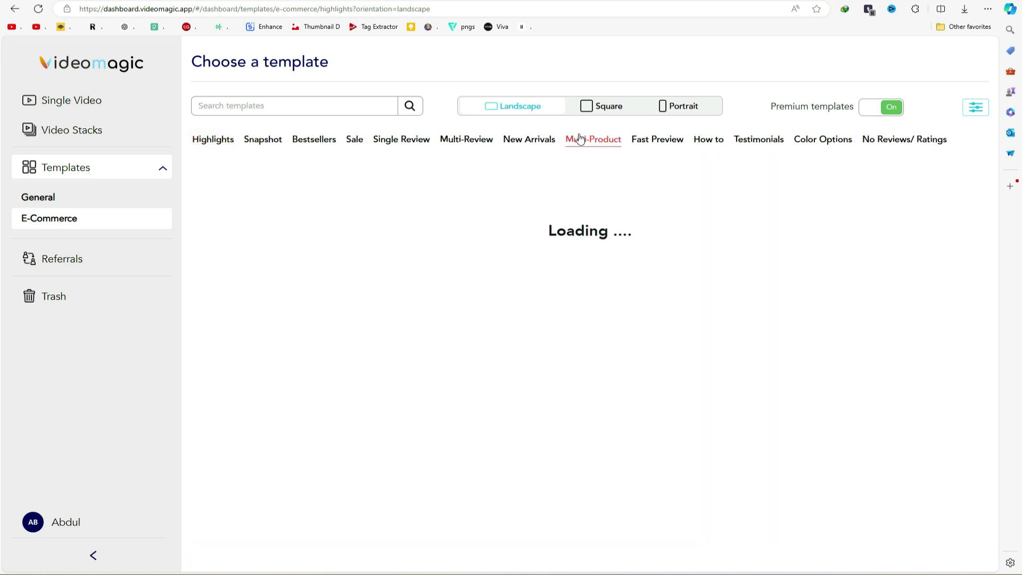
pyautogui.click(661, 141)
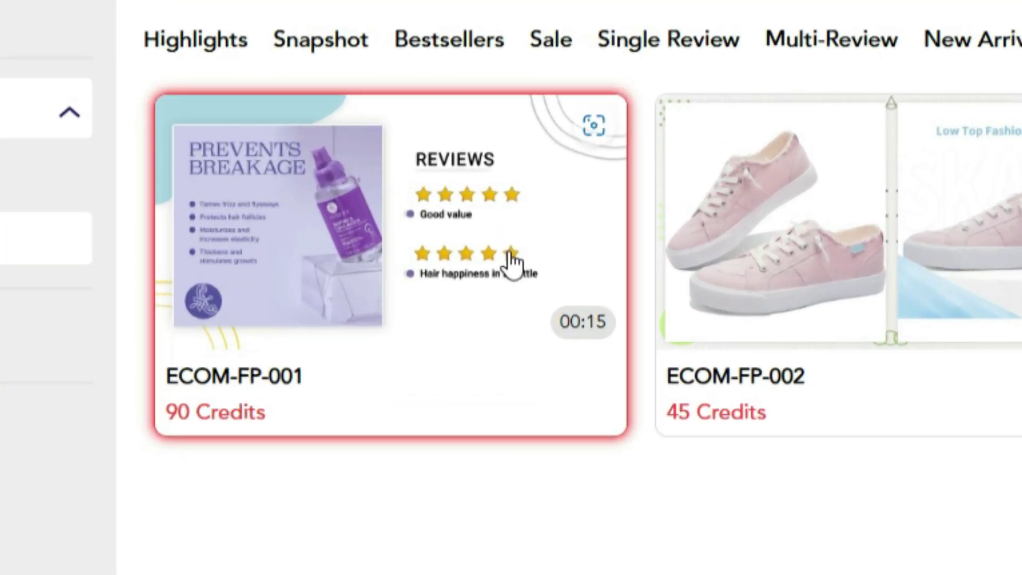
pyautogui.moveTo(390, 216)
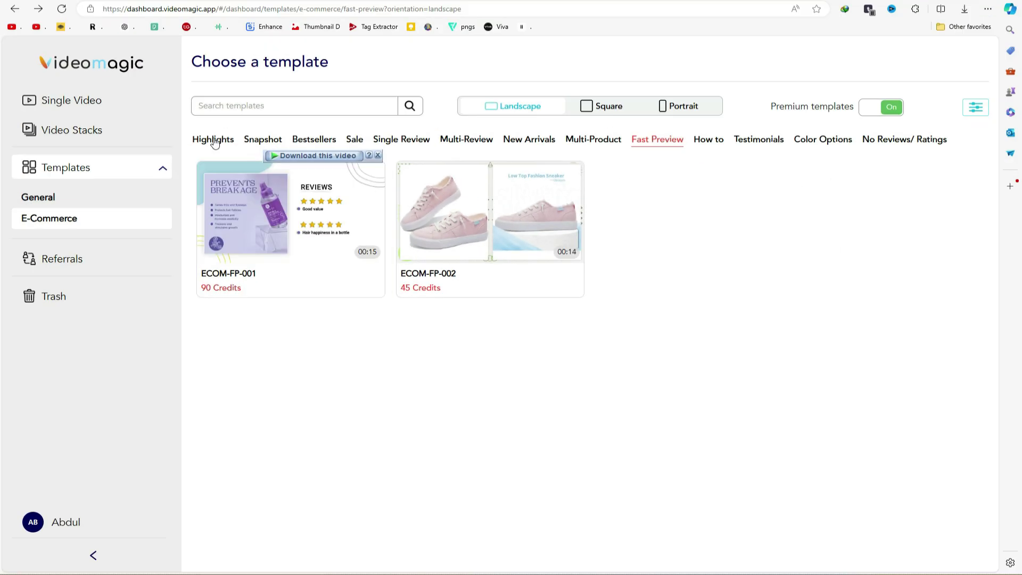
pyautogui.click(212, 140)
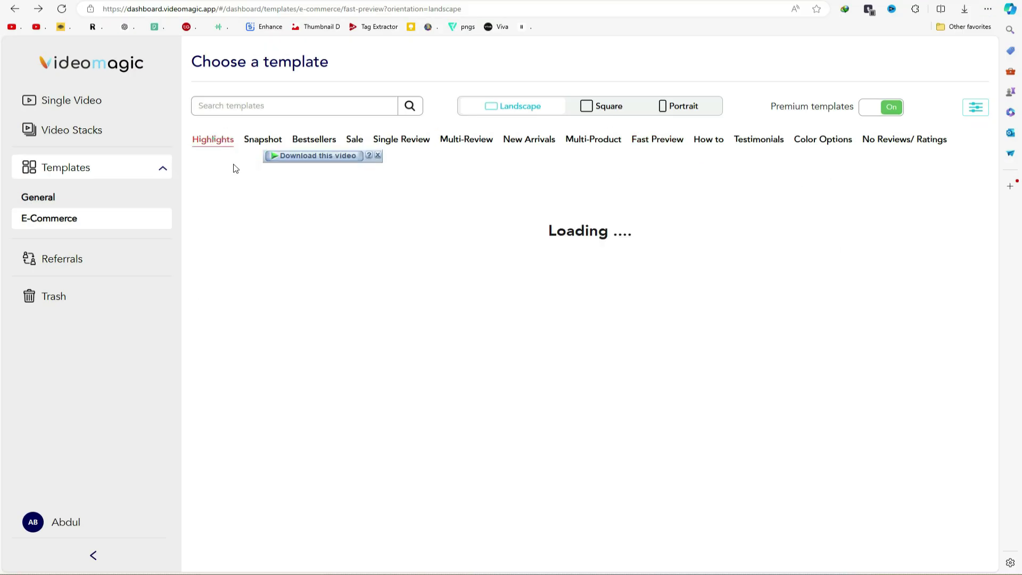
# - Show portrait templates, open Voice Over 001, and play its sample in 1:1 and then 9:16
pyautogui.click(670, 108)
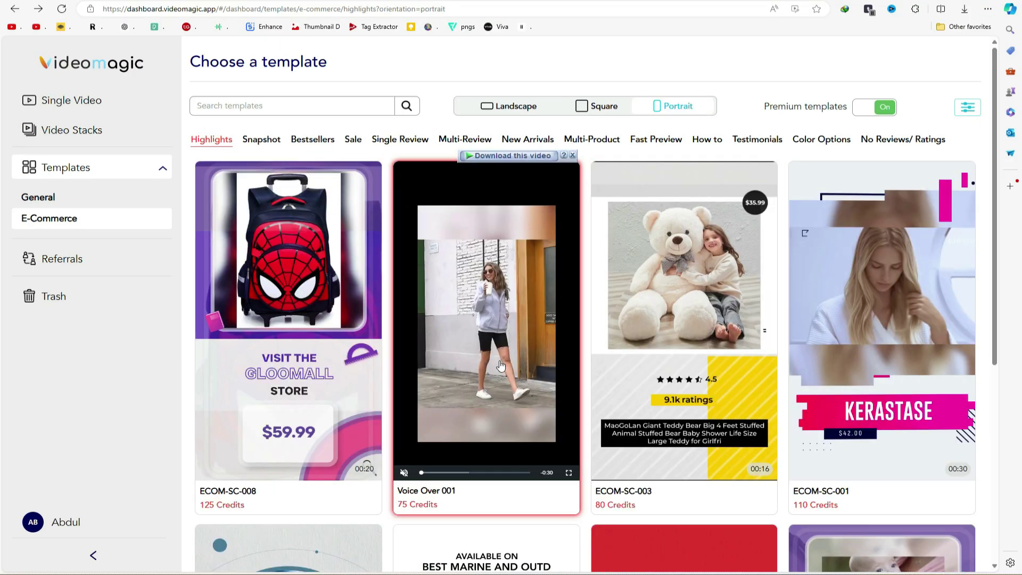
pyautogui.click(518, 369)
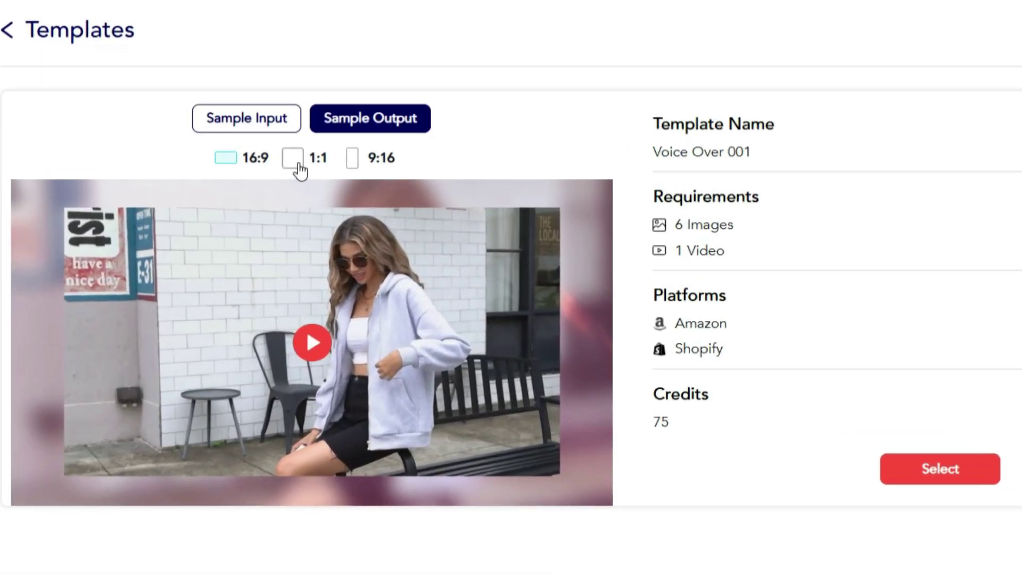
pyautogui.click(315, 342)
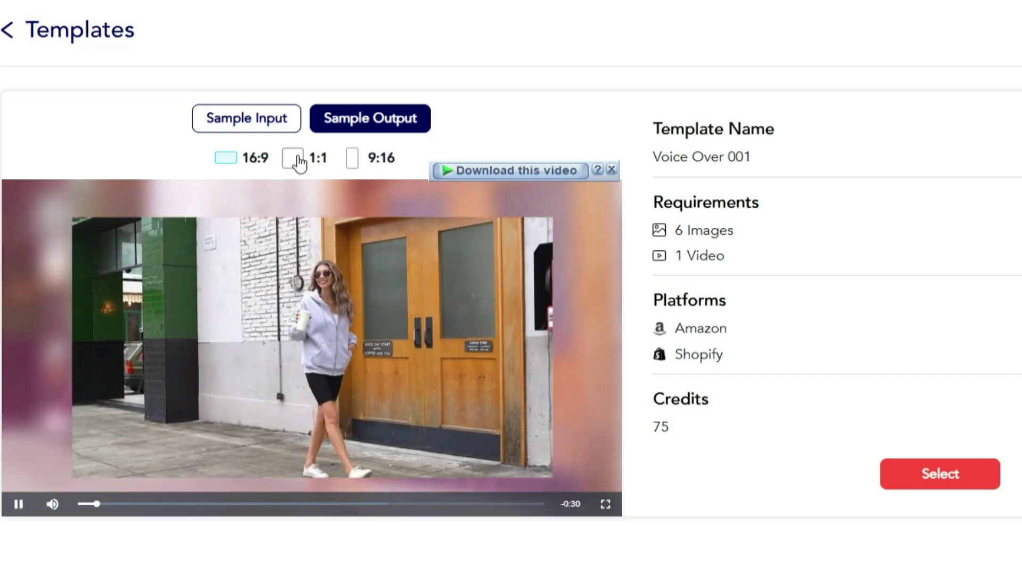
pyautogui.click(296, 162)
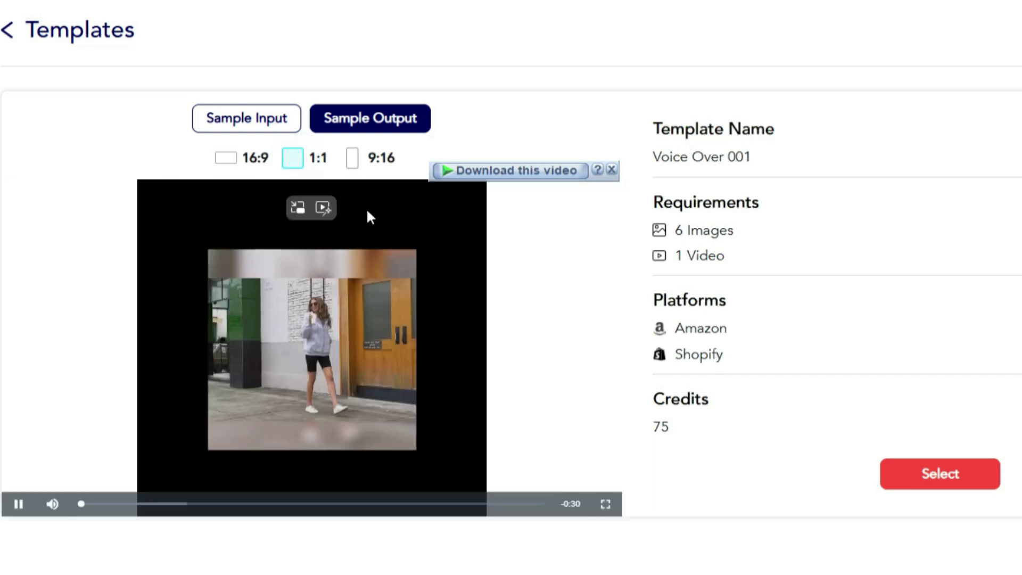
pyautogui.click(353, 159)
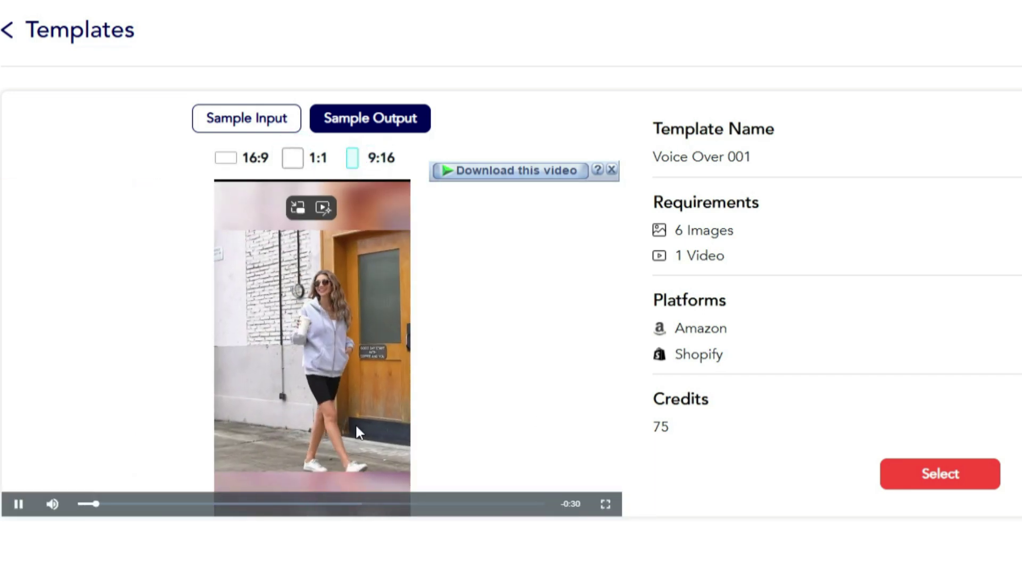
pyautogui.click(22, 510)
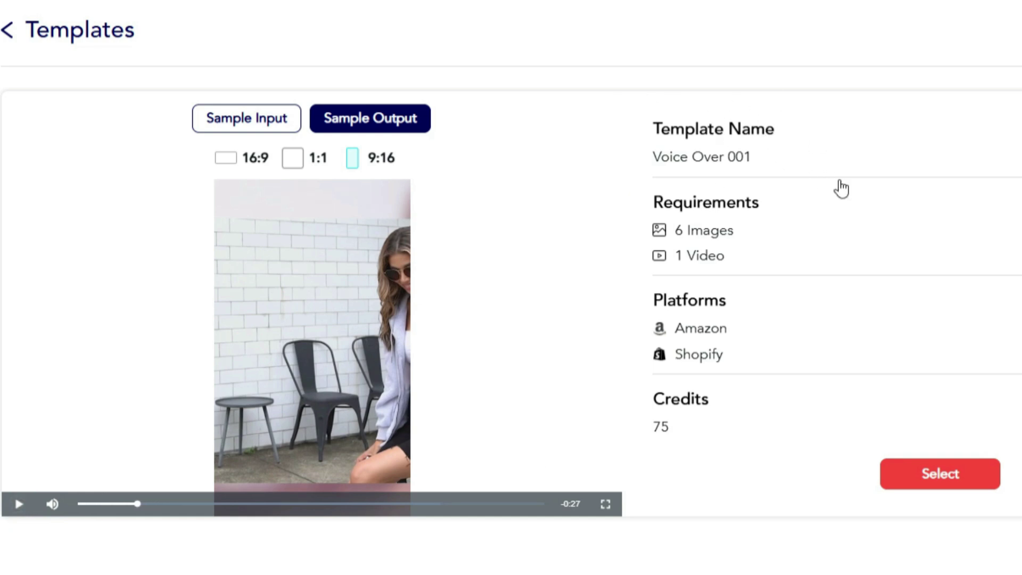
# - Review the template's asset requirements: 6 images and 1 video
pyautogui.tripleClick(679, 230)
pyautogui.tripleClick(678, 255)
pyautogui.click(748, 274)
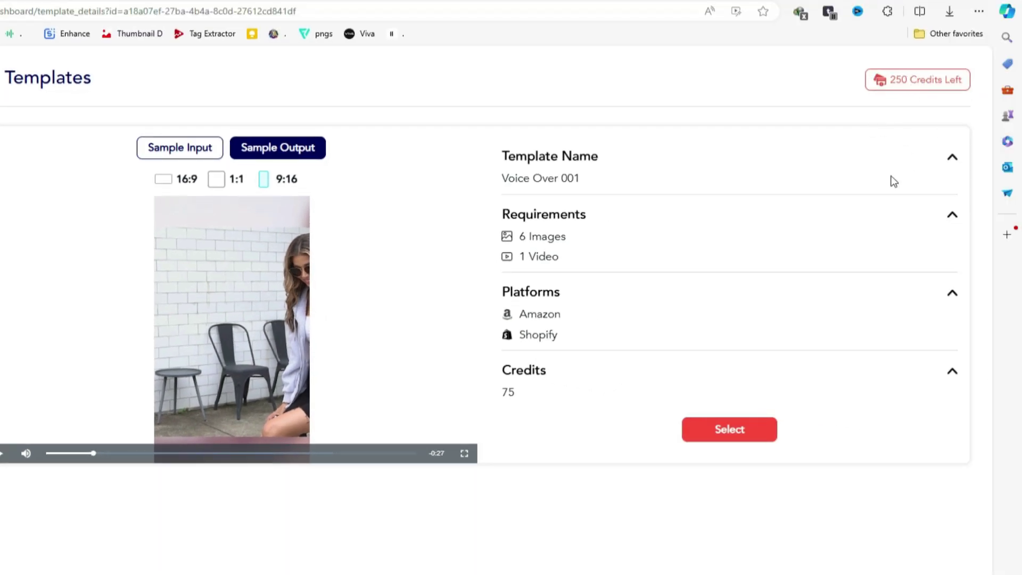
# - Select Voice Over 001 with Fetch Content from URL and Amazon as the source platform
pyautogui.click(731, 430)
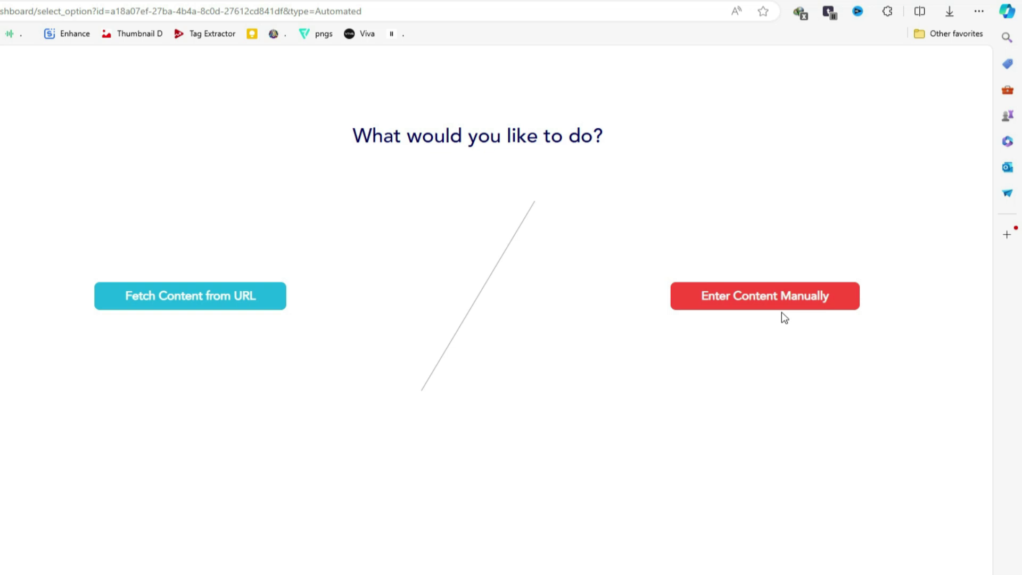
pyautogui.click(198, 300)
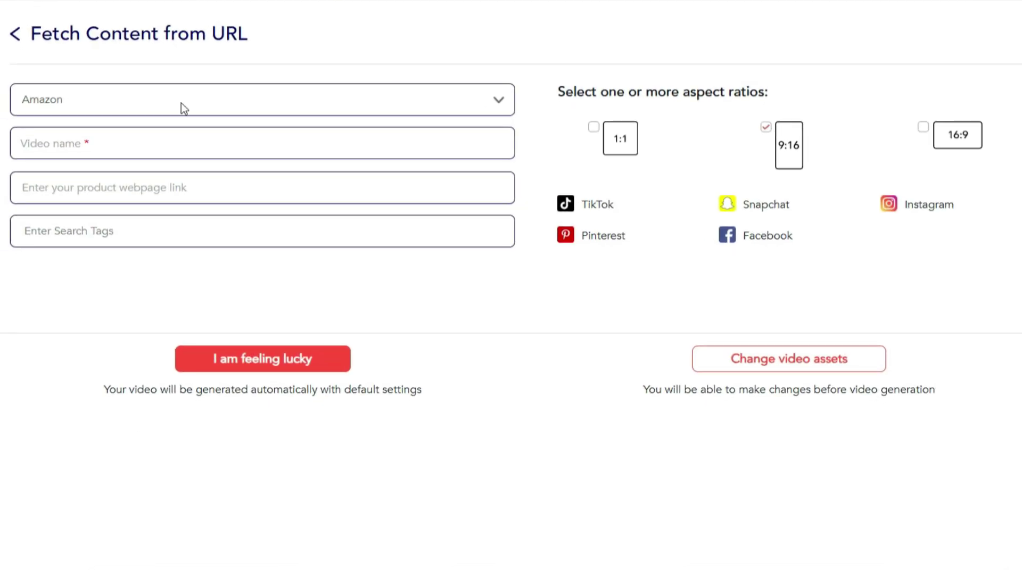
pyautogui.click(181, 103)
pyautogui.click(62, 145)
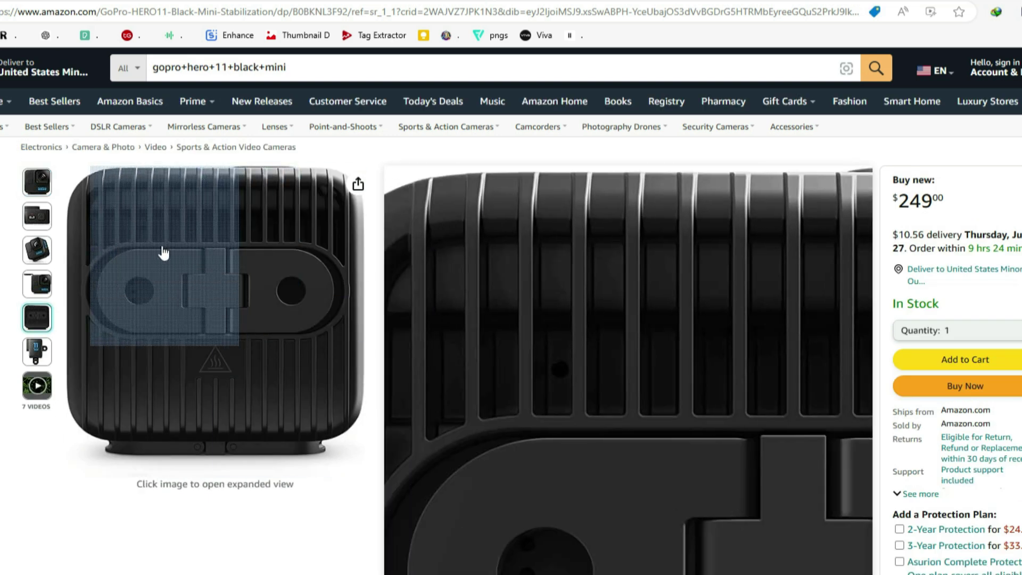
# - View another GoPro product image on Amazon and select the page's full URL
pyautogui.click(30, 183)
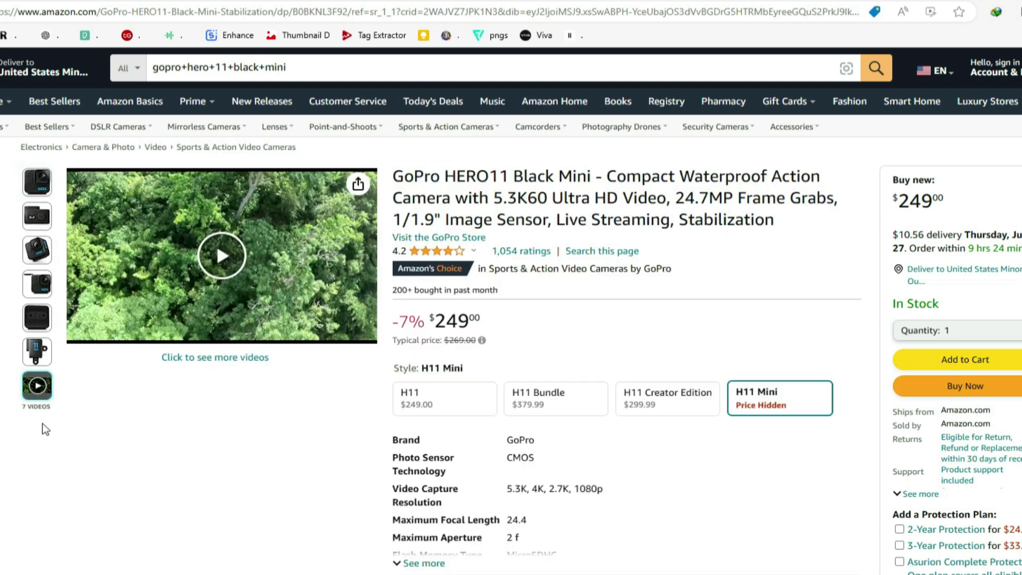
pyautogui.moveTo(37, 385)
pyautogui.click(318, 13)
# - Paste the GoPro Amazon link and add action-camera tags like 'camera under $500'
pyautogui.hotkey('ctrl', 'Tab')
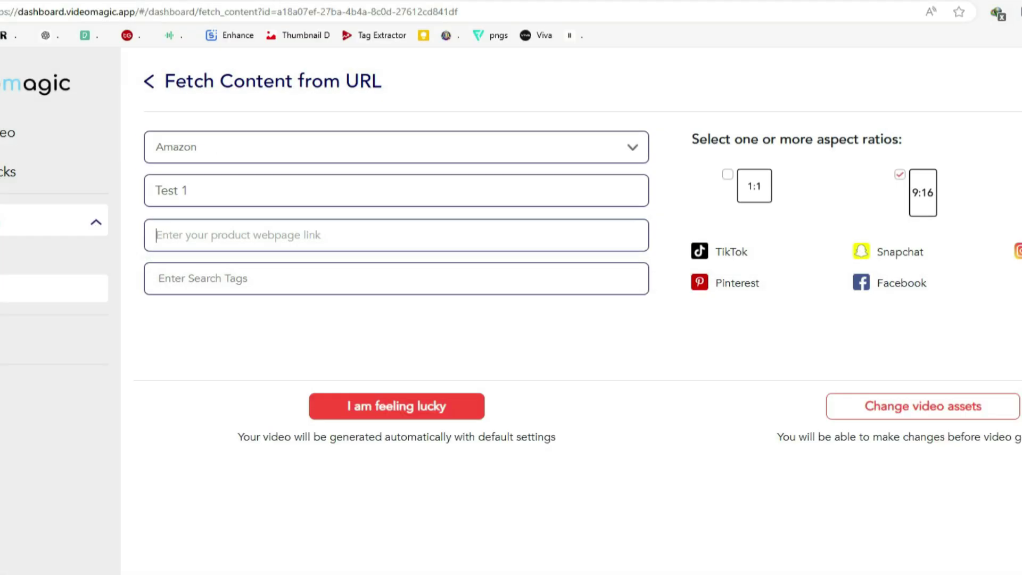
pyautogui.hotkey('ctrl', 'v')
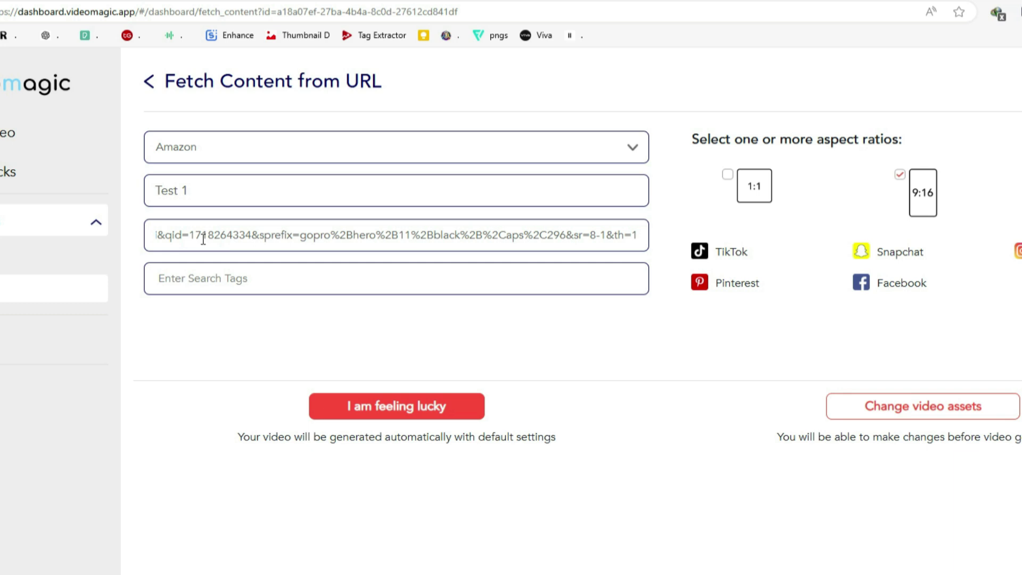
pyautogui.click(223, 277)
pyautogui.write('action camera,')
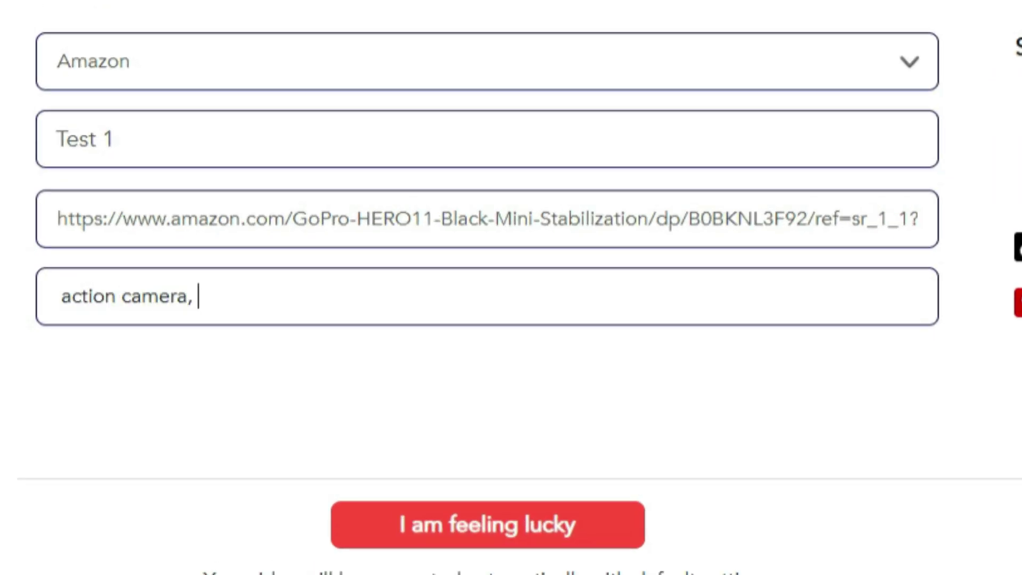
pyautogui.write('ction camera, be')
pyautogui.press('BackSpace')
pyautogui.press('BackSpace')
pyautogui.press('BackSpace')
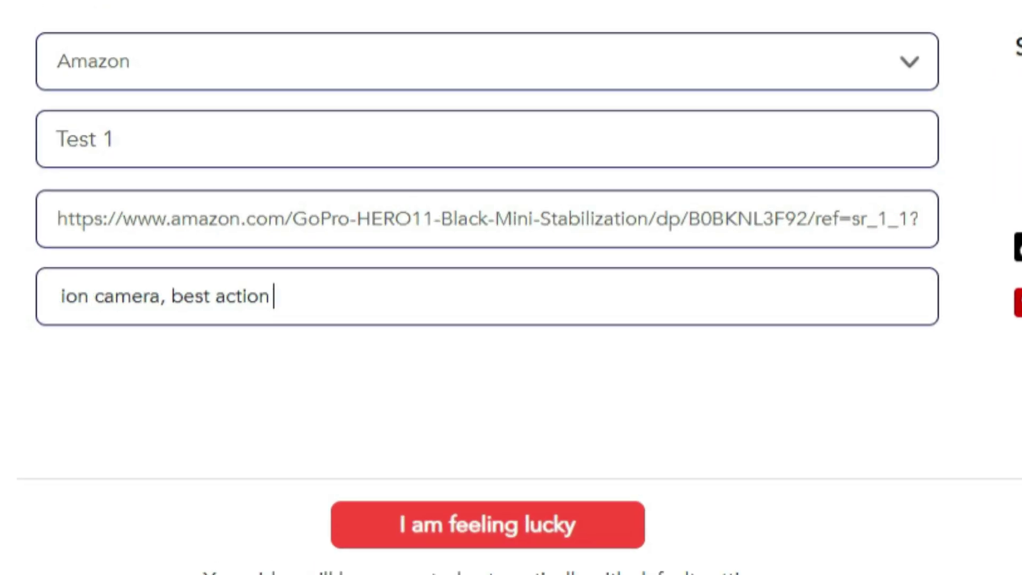
pyautogui.write('camera under $500,')
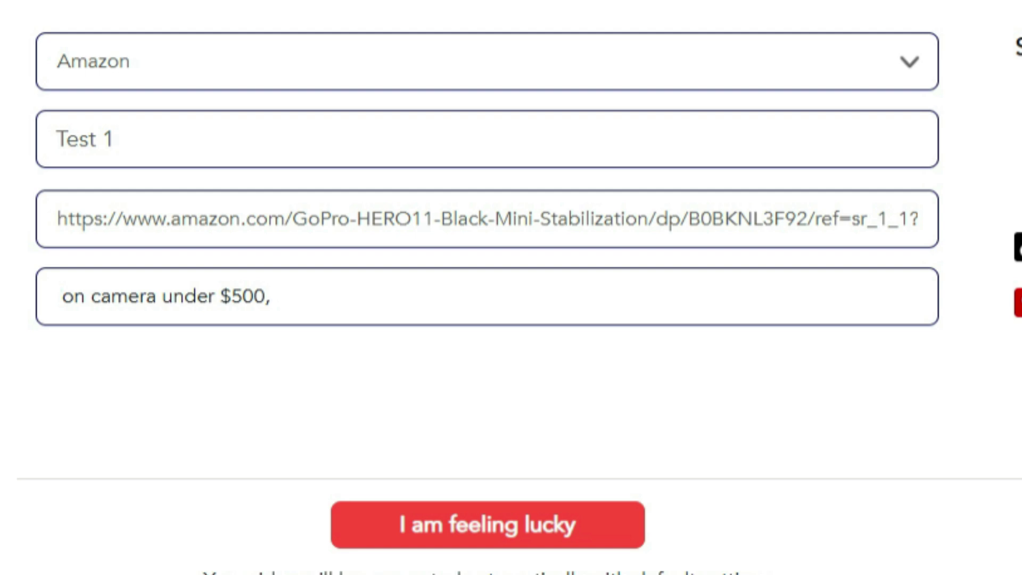
pyautogui.write(' under water action camera')
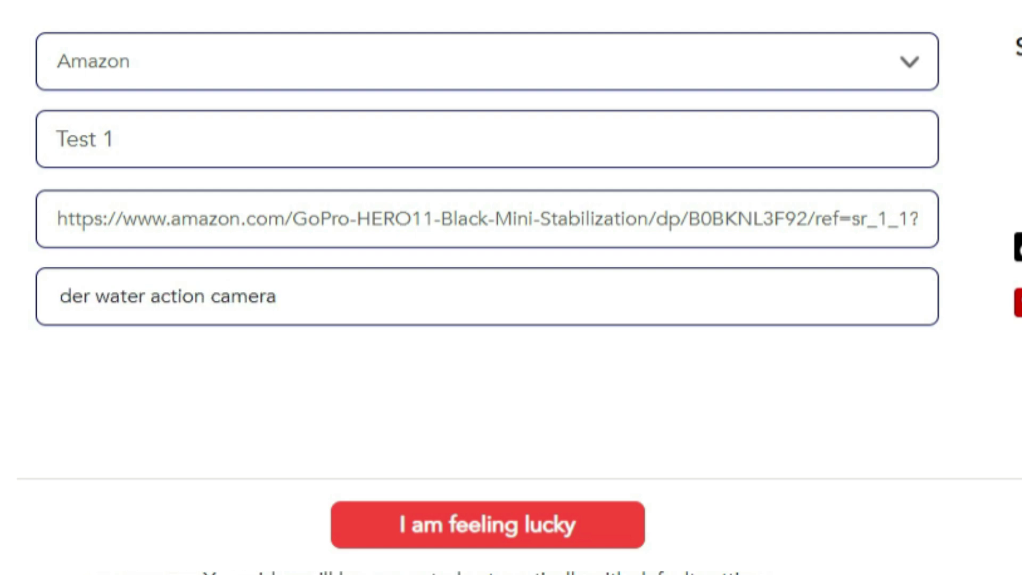
pyautogui.write(' proof action camera')
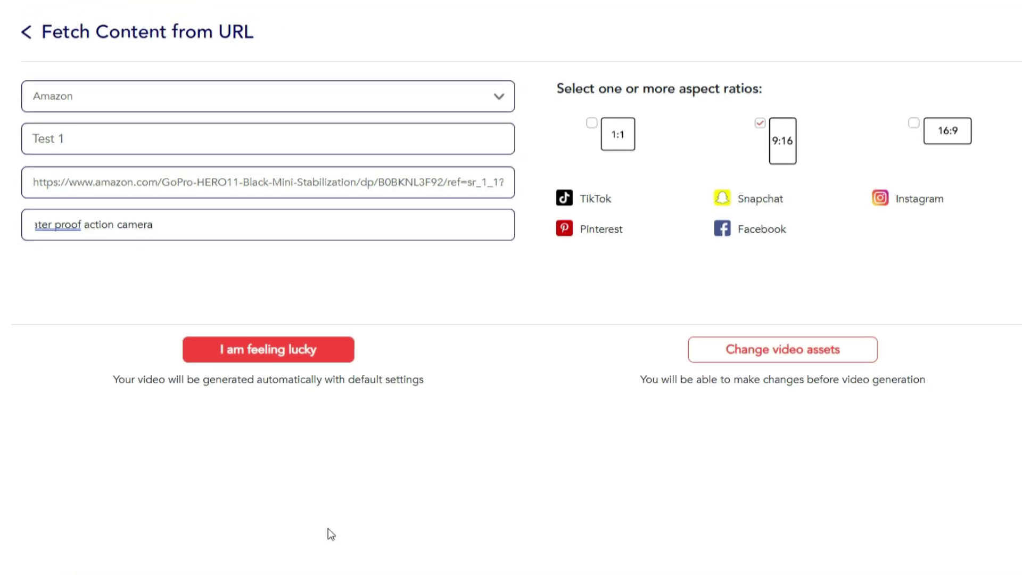
pyautogui.press('Return')
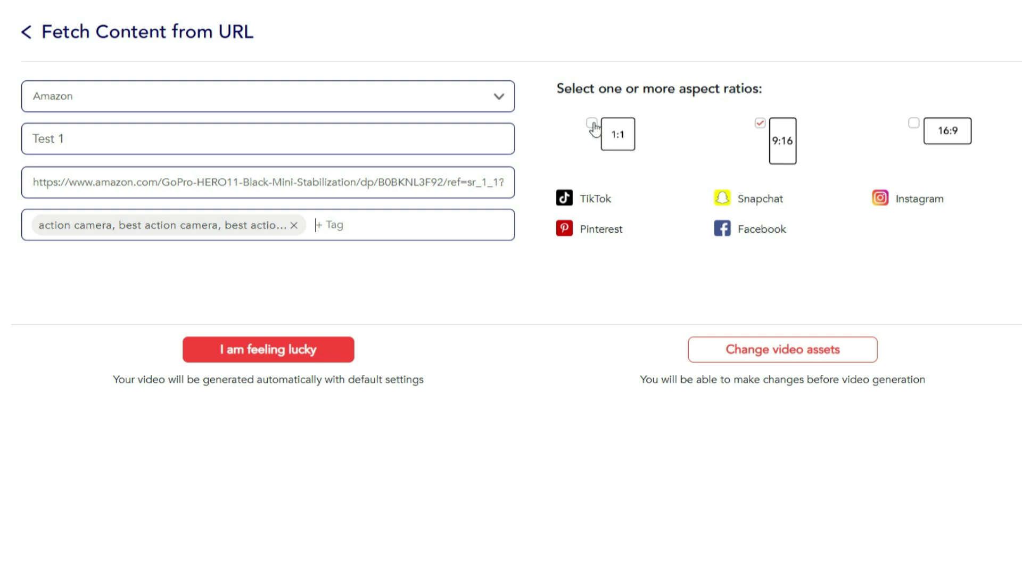
# - Leave only the 9:16 format ticked and generate Test 1 with 'I am feeling lucky'
pyautogui.click(592, 123)
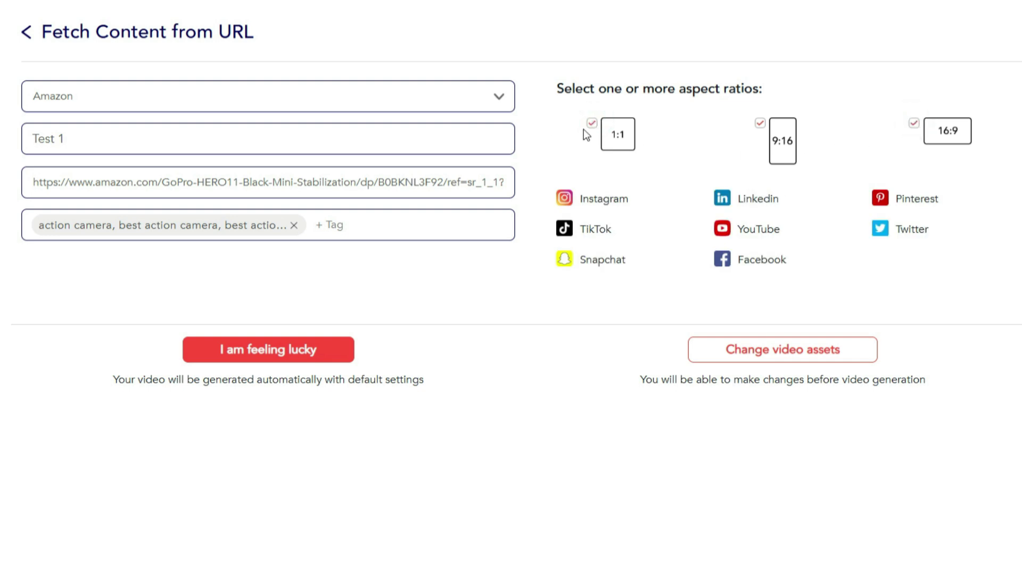
pyautogui.click(591, 123)
pyautogui.click(760, 124)
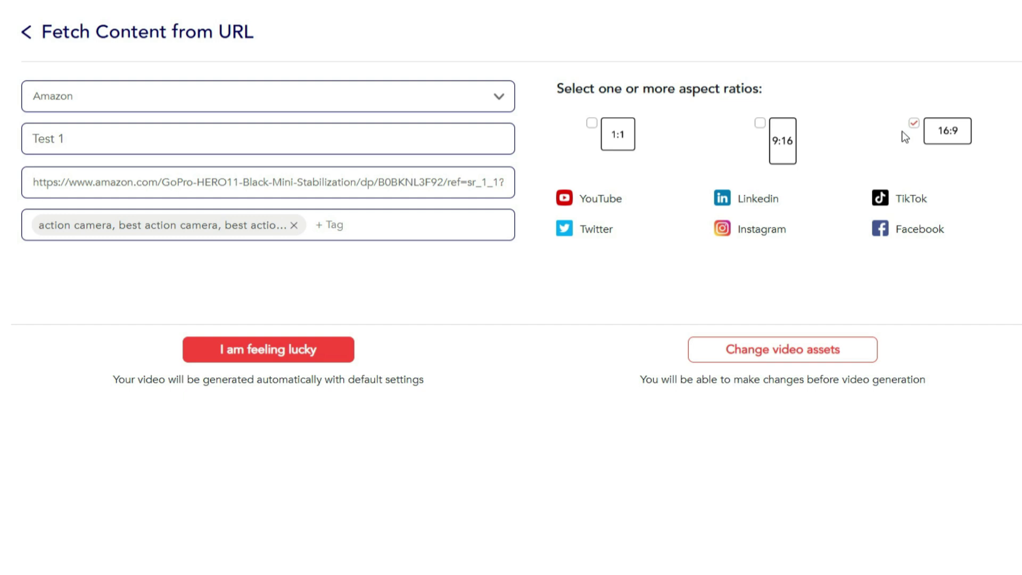
pyautogui.click(913, 123)
pyautogui.click(760, 123)
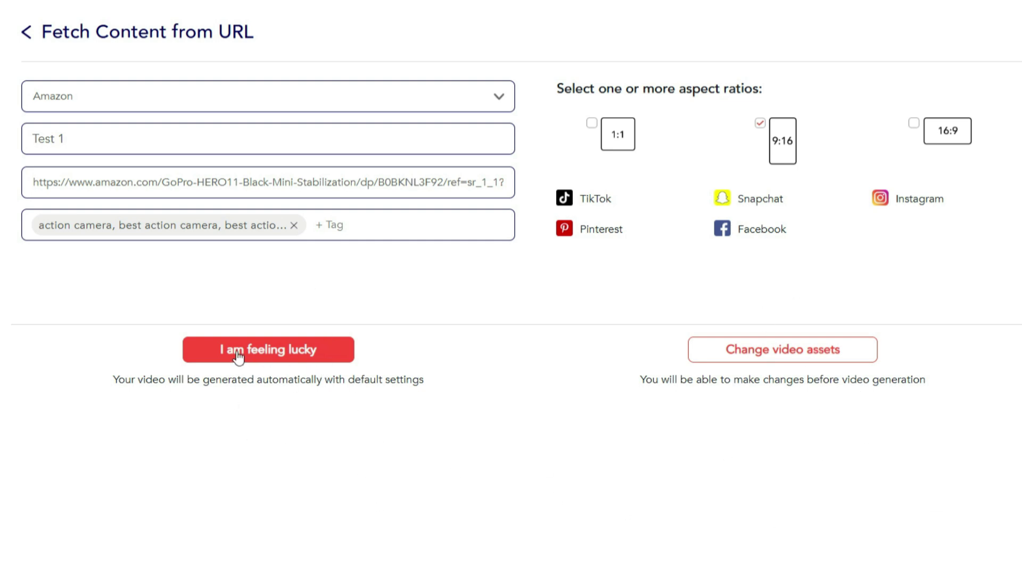
pyautogui.click(272, 352)
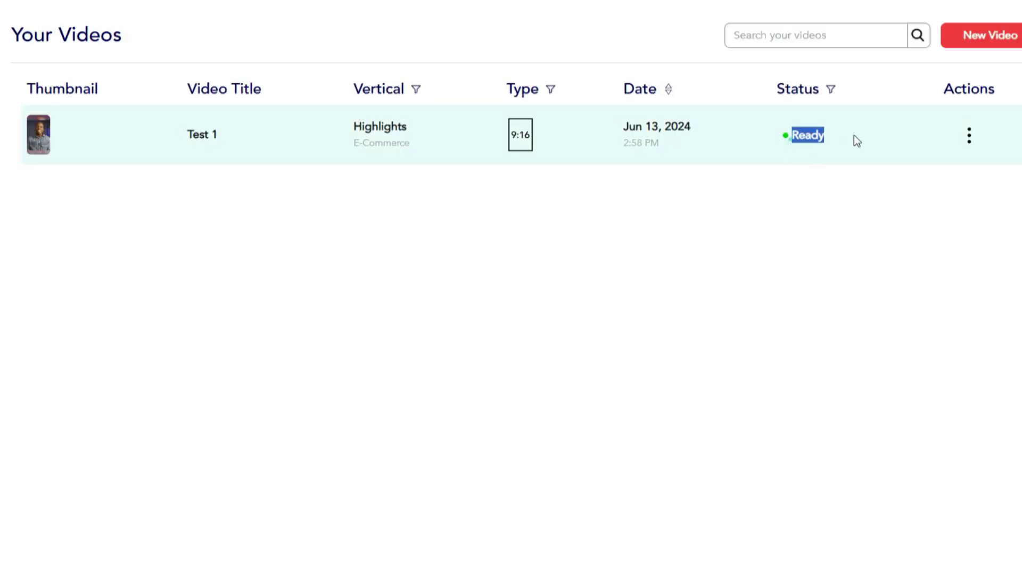
# - Open the Test 1 video, pause it, and restart playback from the beginning
pyautogui.click(855, 140)
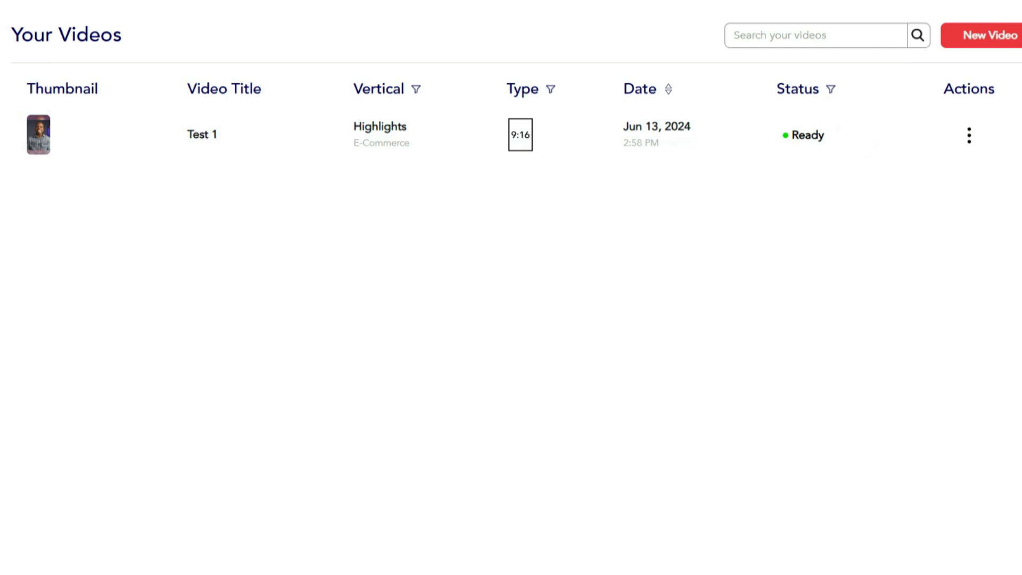
pyautogui.click(33, 128)
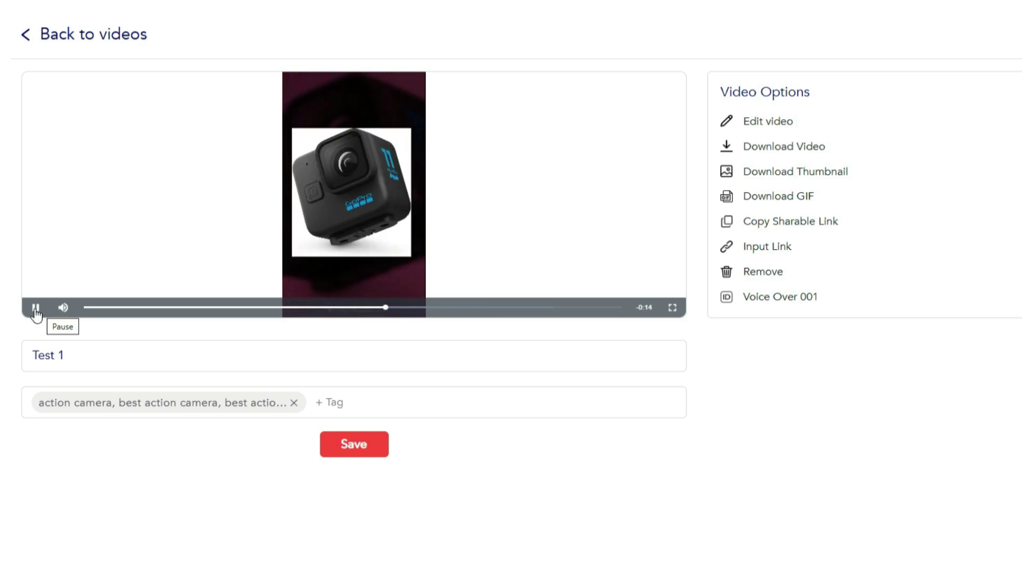
pyautogui.click(36, 308)
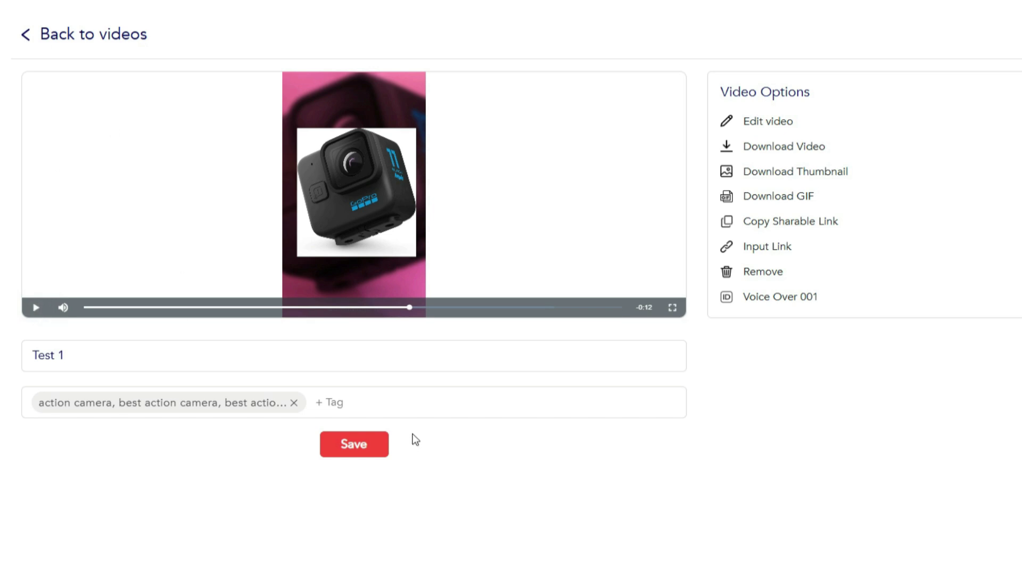
pyautogui.click(88, 307)
pyautogui.moveTo(62, 308)
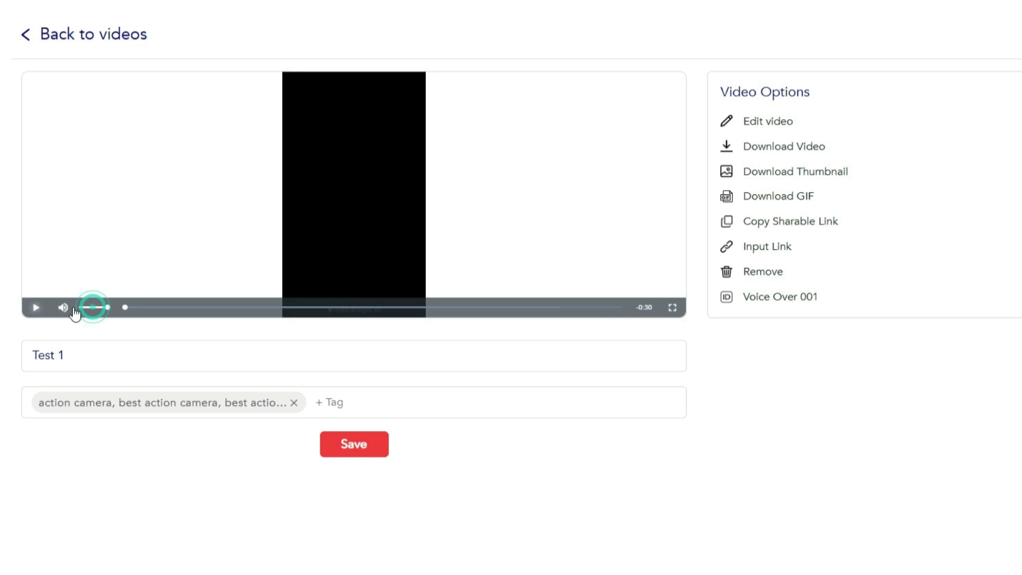
pyautogui.click(114, 308)
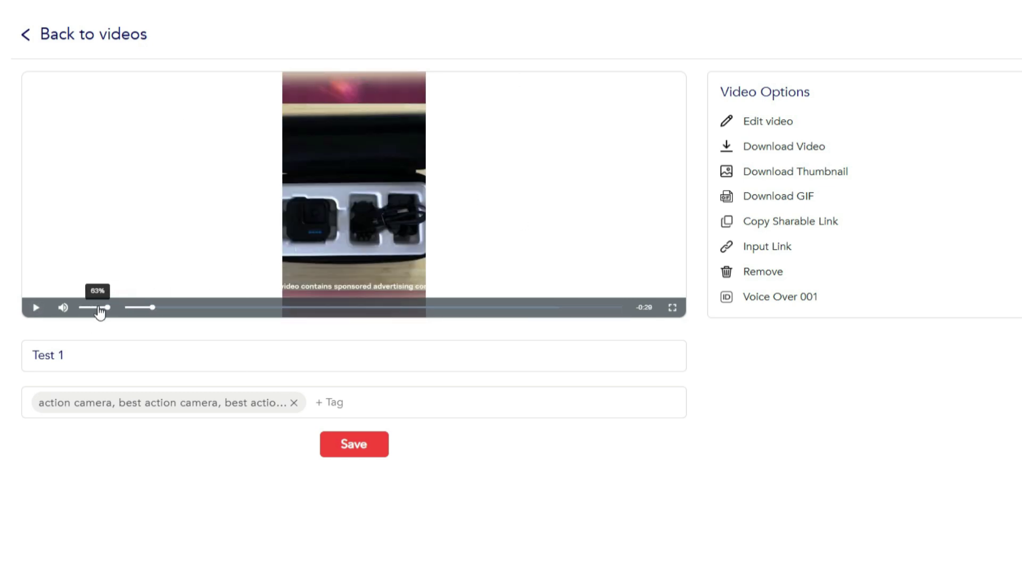
# - Copy the Test 1 sharable link and open it in a new browser tab
pyautogui.click(809, 225)
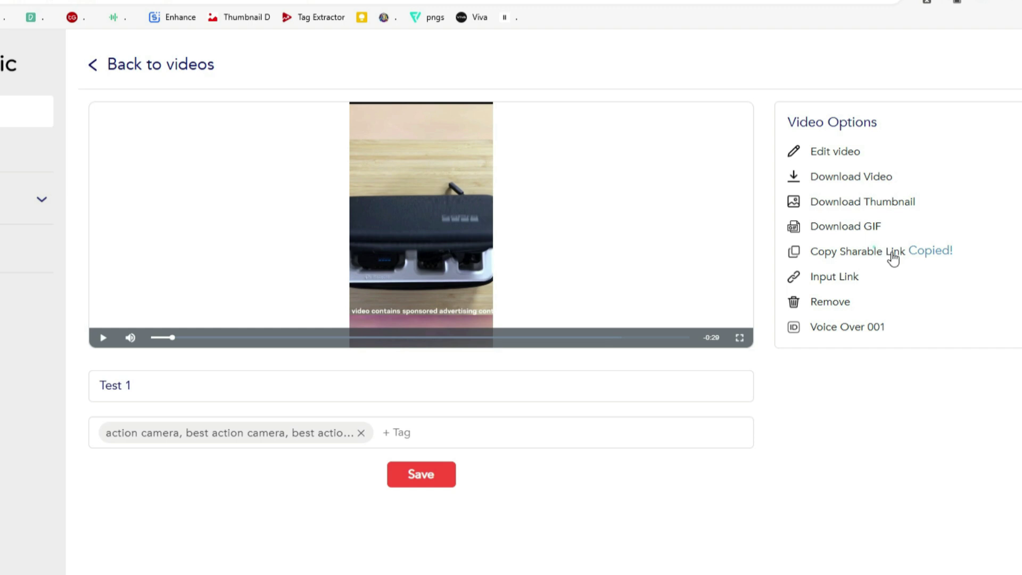
pyautogui.click(467, 2)
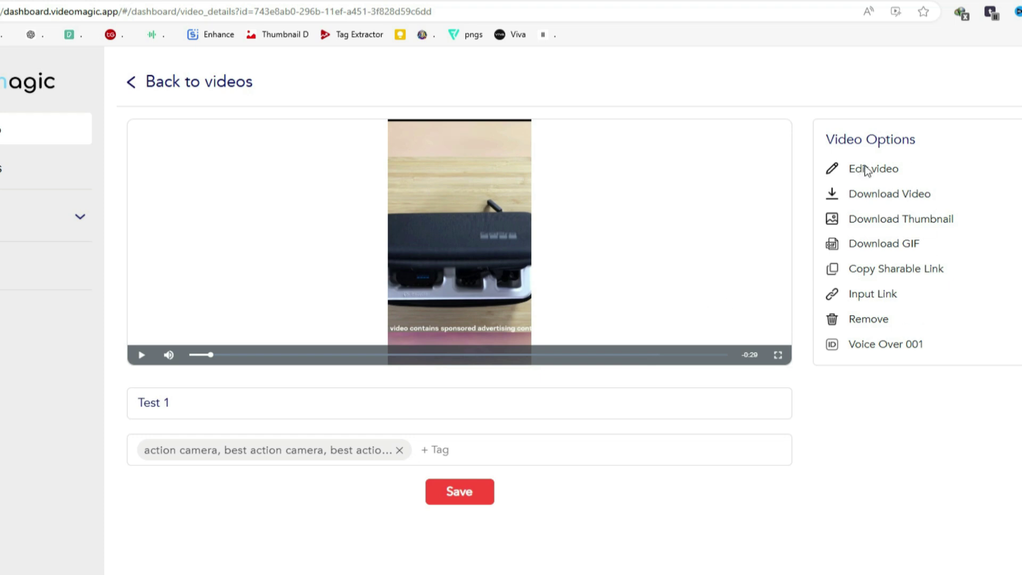
# - Swap Test 1's sixth image from Image-6 to Image-9 and save it
pyautogui.click(867, 169)
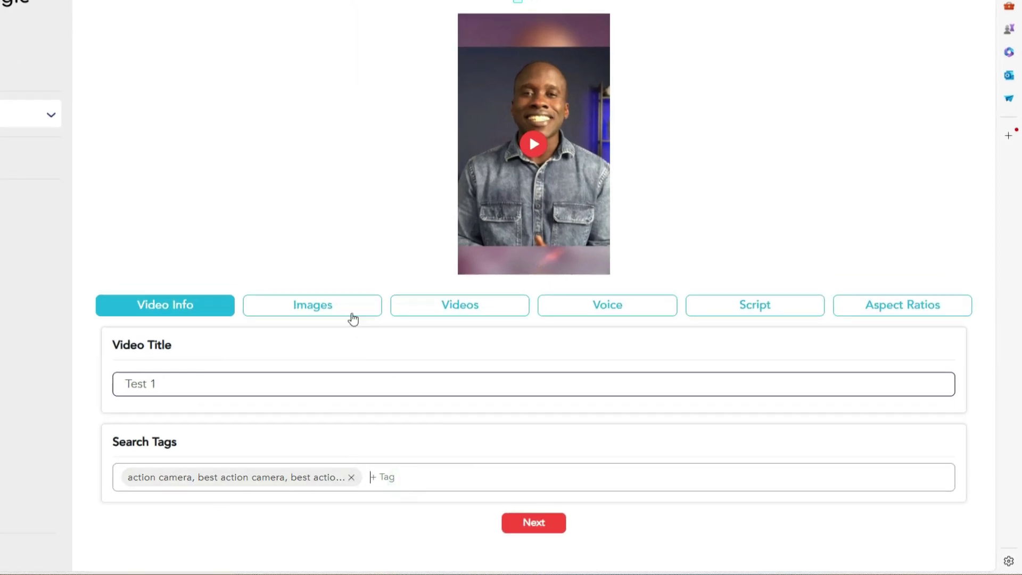
pyautogui.click(537, 527)
pyautogui.click(892, 462)
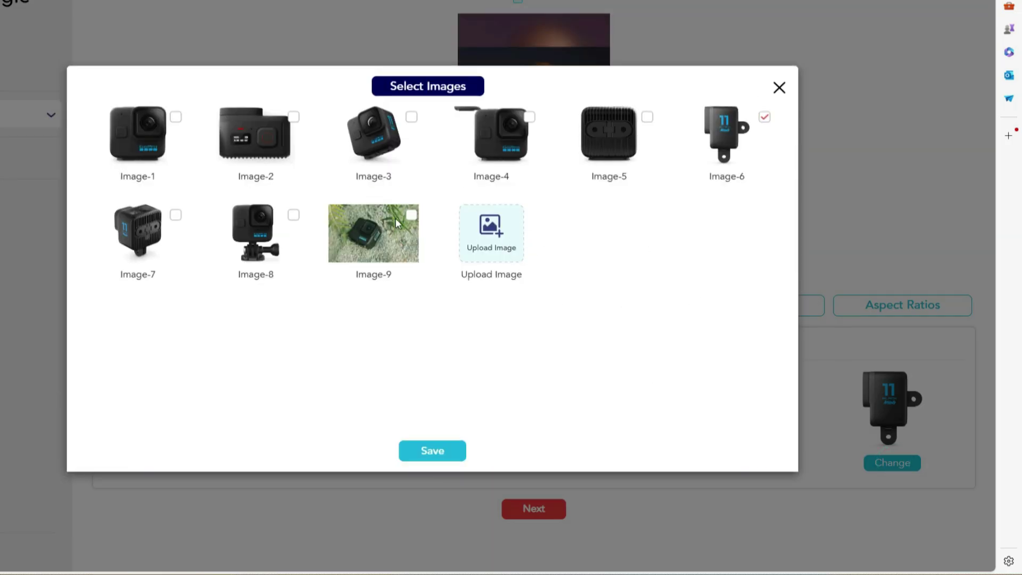
pyautogui.click(410, 215)
pyautogui.click(446, 456)
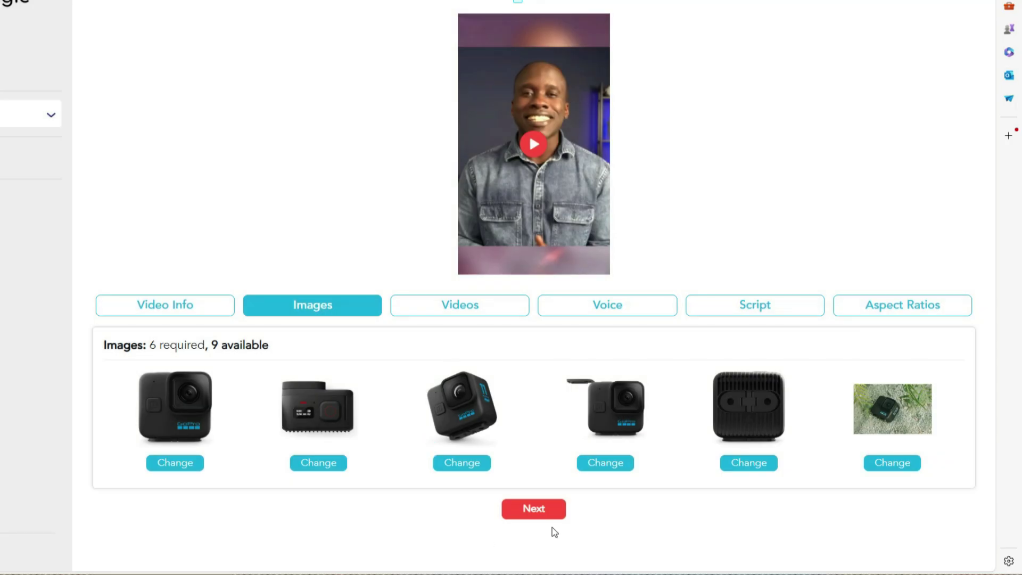
# - Preview the available video clips and keep the current clip selection
pyautogui.click(545, 514)
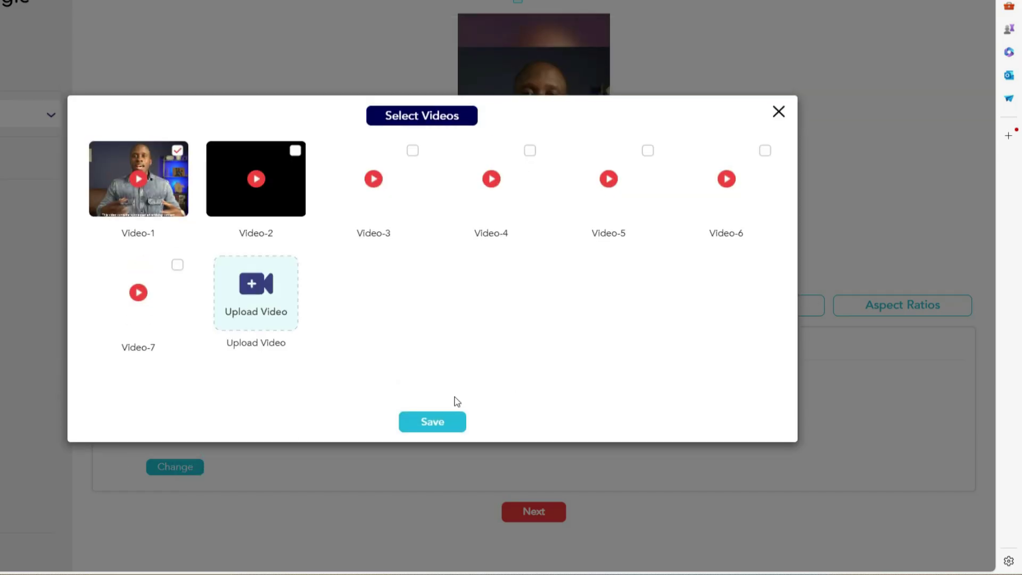
pyautogui.click(253, 198)
pyautogui.click(143, 473)
pyautogui.click(777, 50)
pyautogui.click(433, 422)
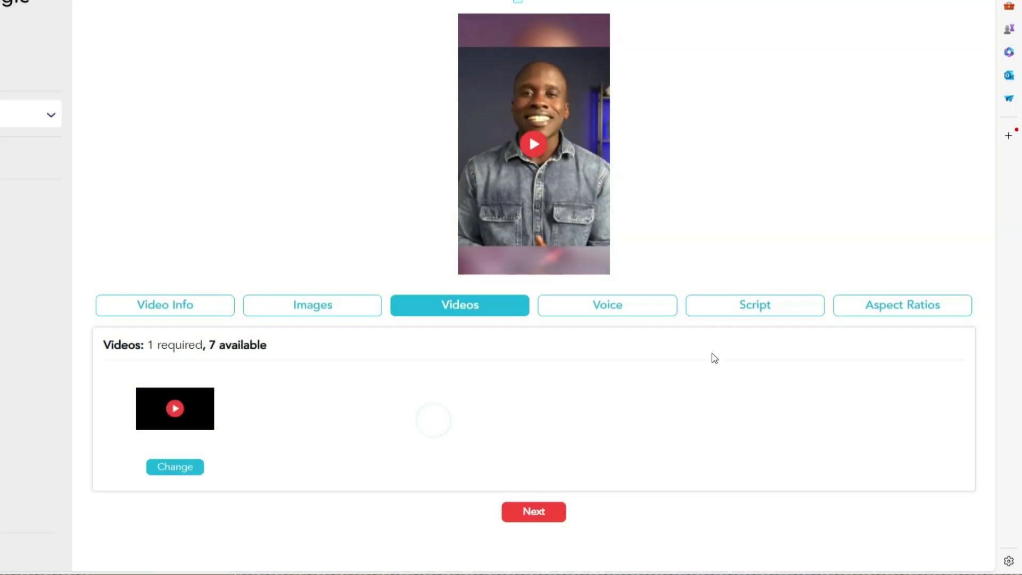
# - Use the Evelyn voice, add the square 1:1 format, and submit Test 1 for regeneration
pyautogui.click(539, 511)
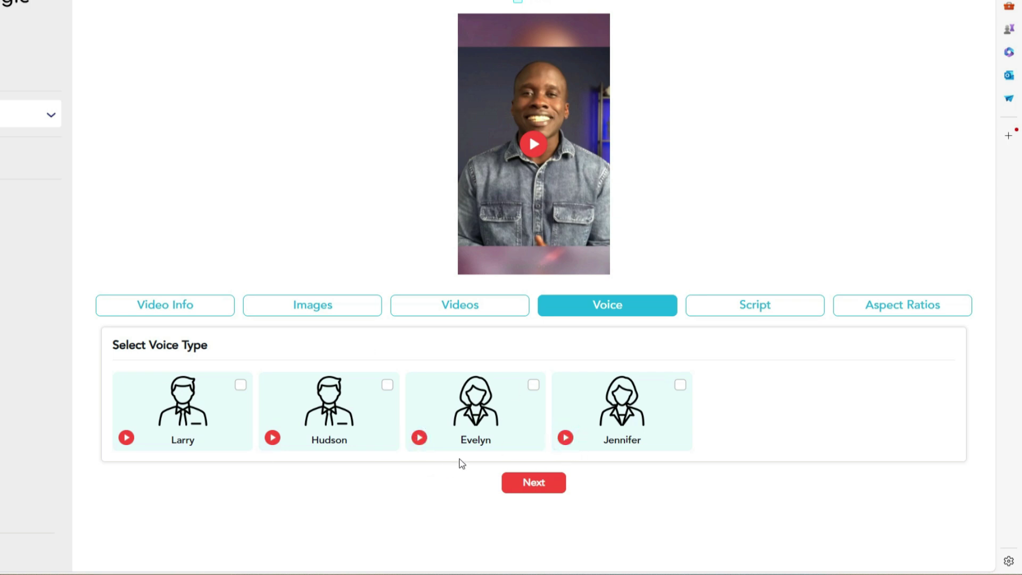
pyautogui.click(544, 482)
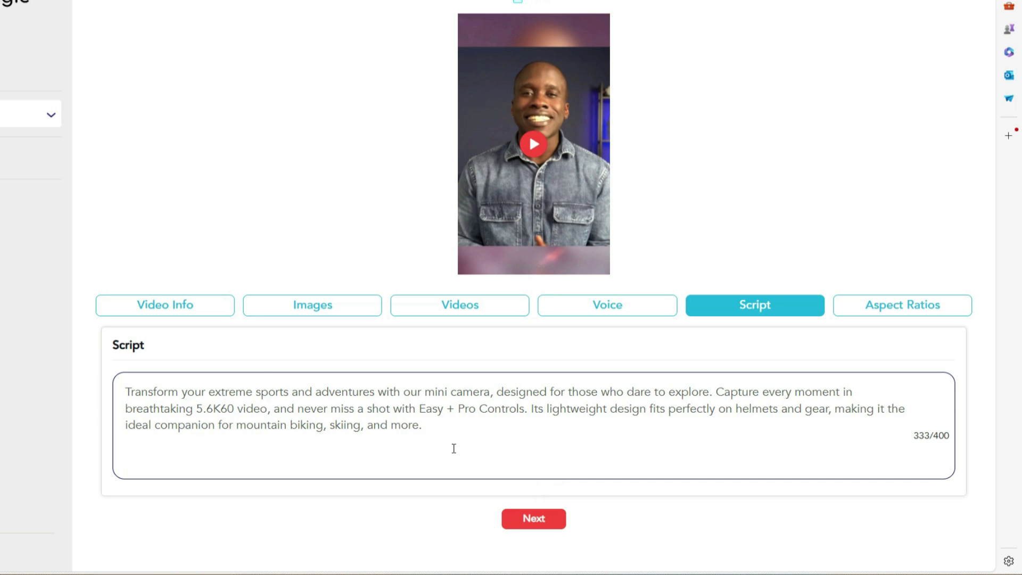
pyautogui.click(520, 526)
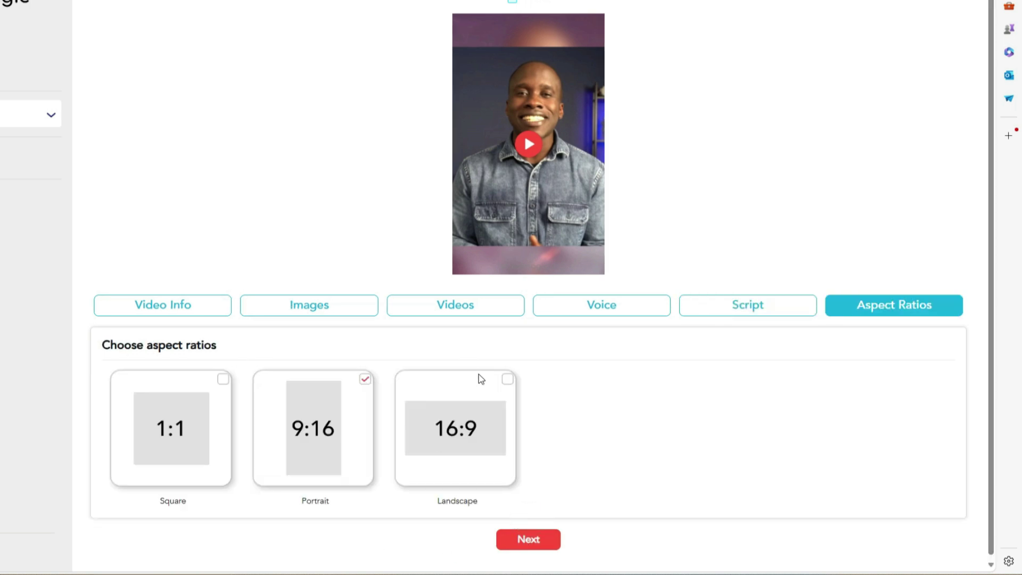
pyautogui.click(223, 379)
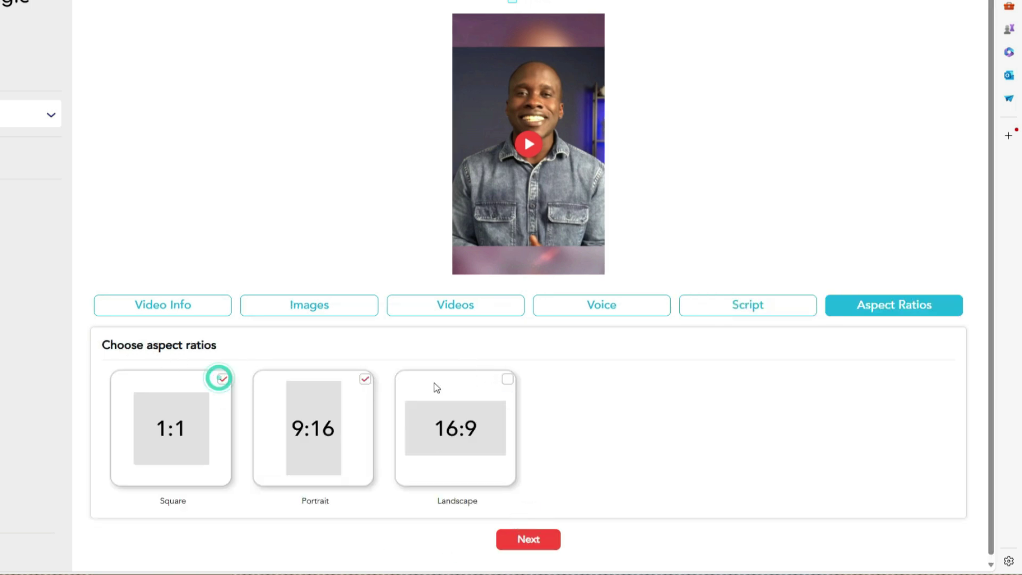
pyautogui.click(527, 539)
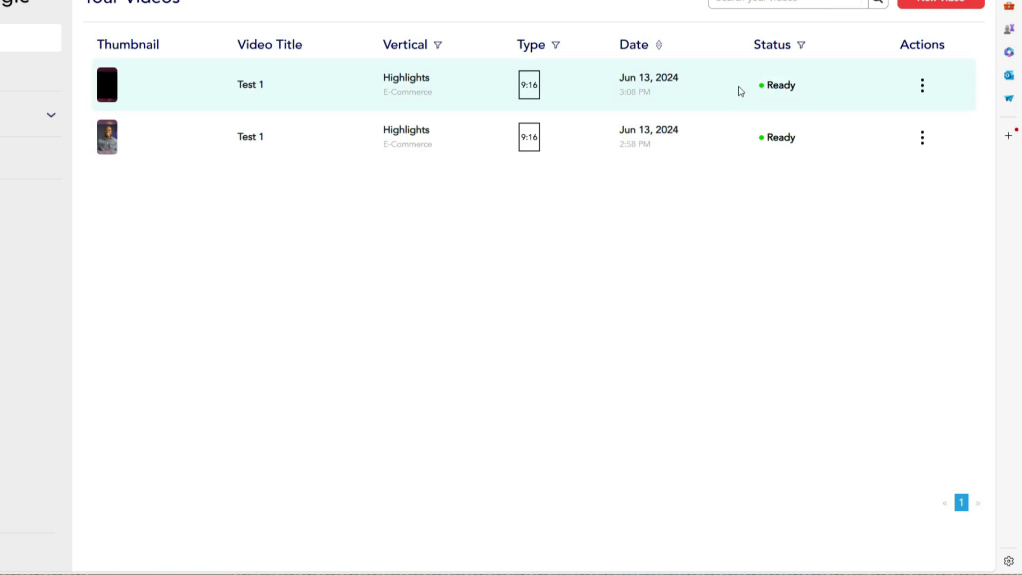
# - Open the newest Test 1 video and play its GoPro-on-grass clip full screen
pyautogui.click(796, 95)
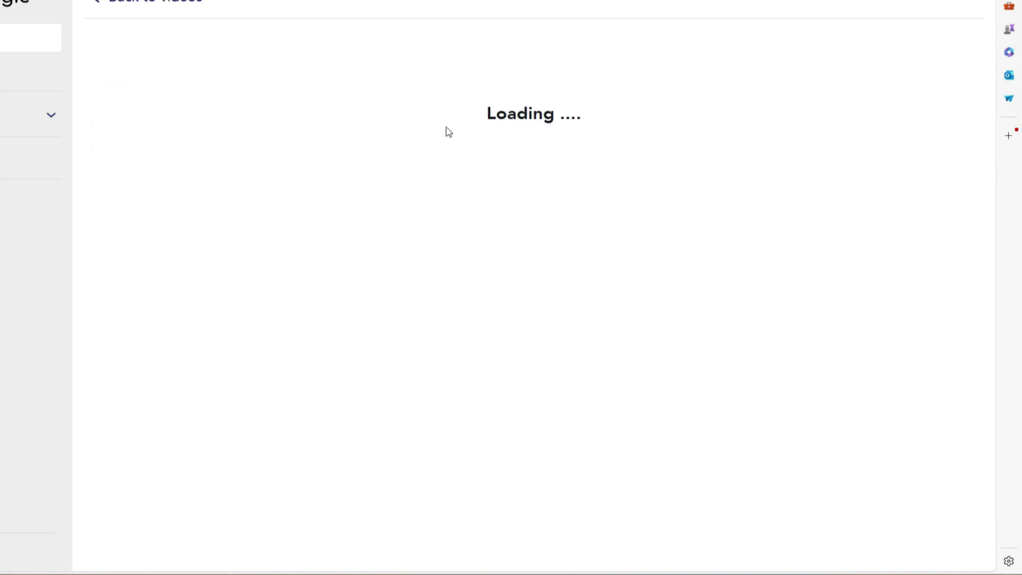
pyautogui.click(391, 194)
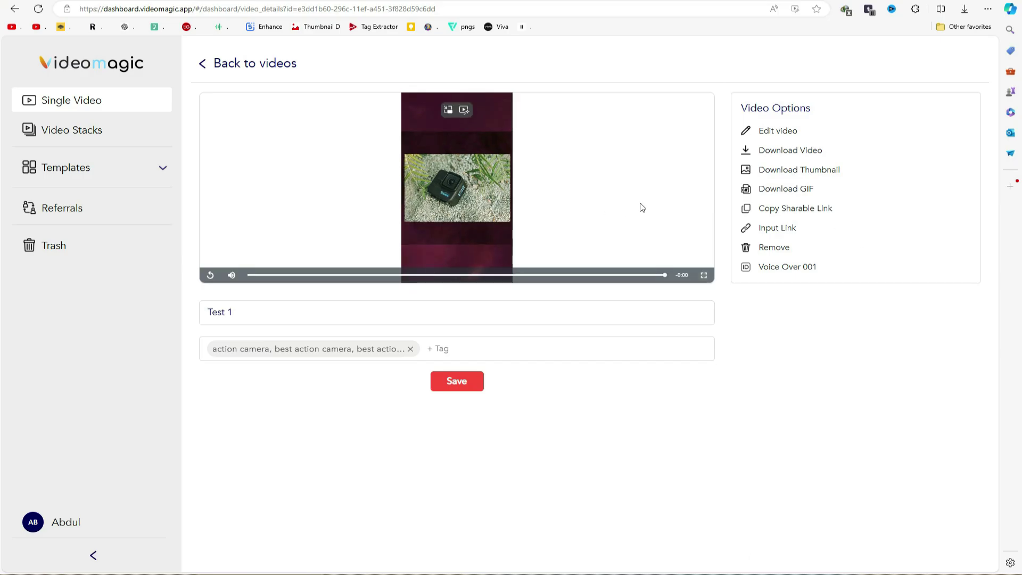
# - View the video file in the browser, then close that tab to reach the pricing page
pyautogui.click(776, 154)
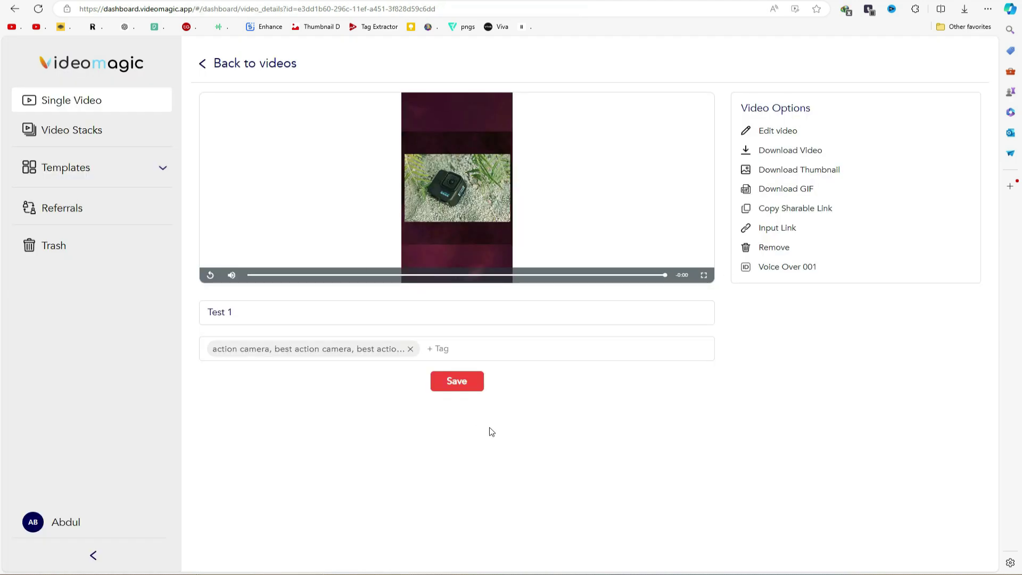
pyautogui.hotkey('ctrl', 'w')
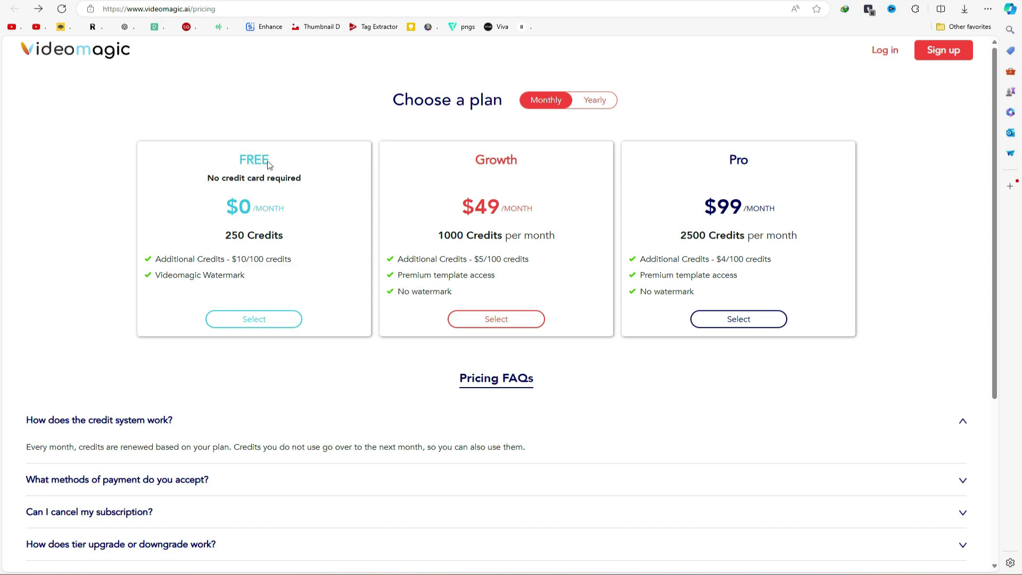
pyautogui.tripleClick(218, 237)
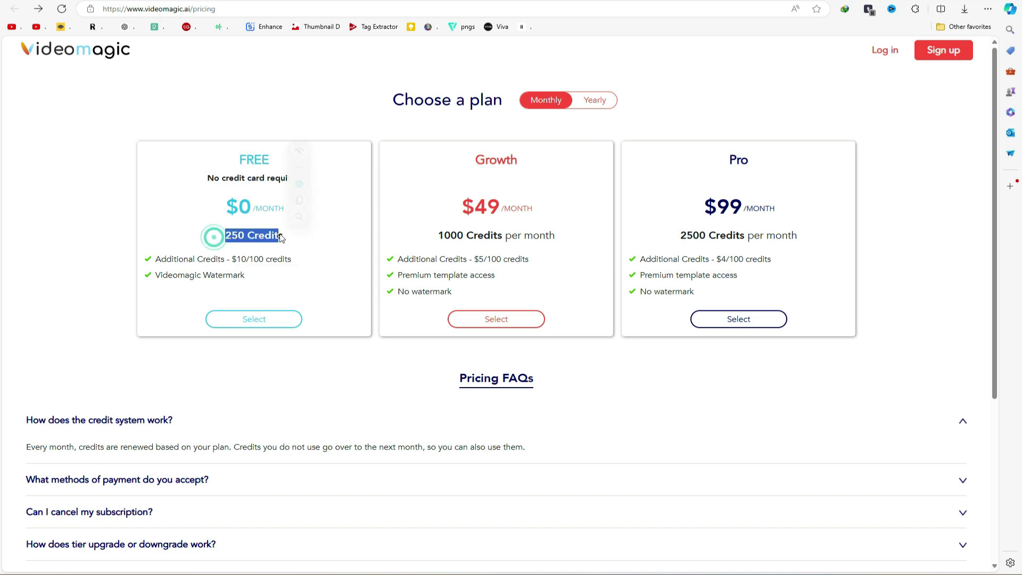
pyautogui.click(309, 241)
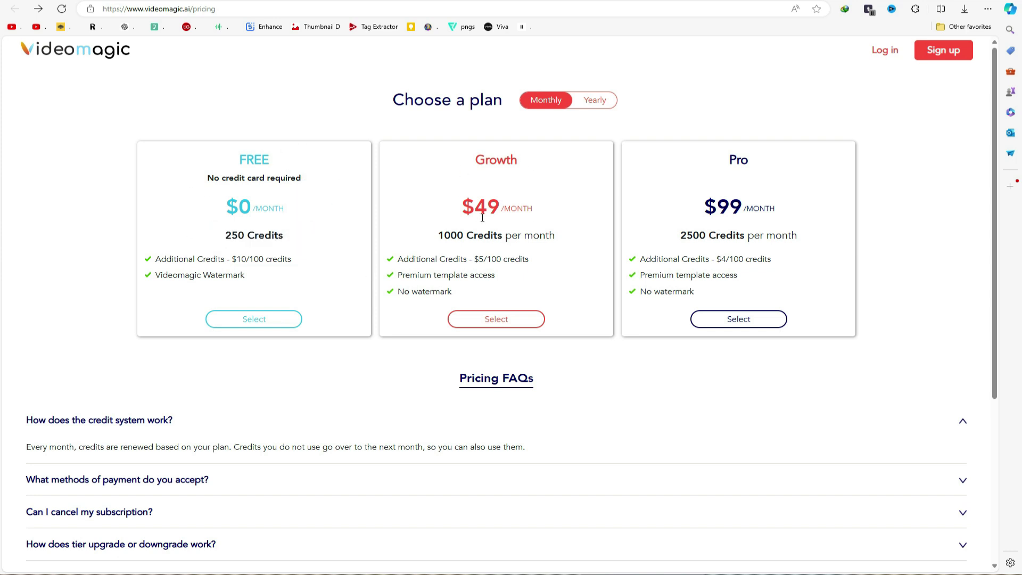
pyautogui.click(466, 243)
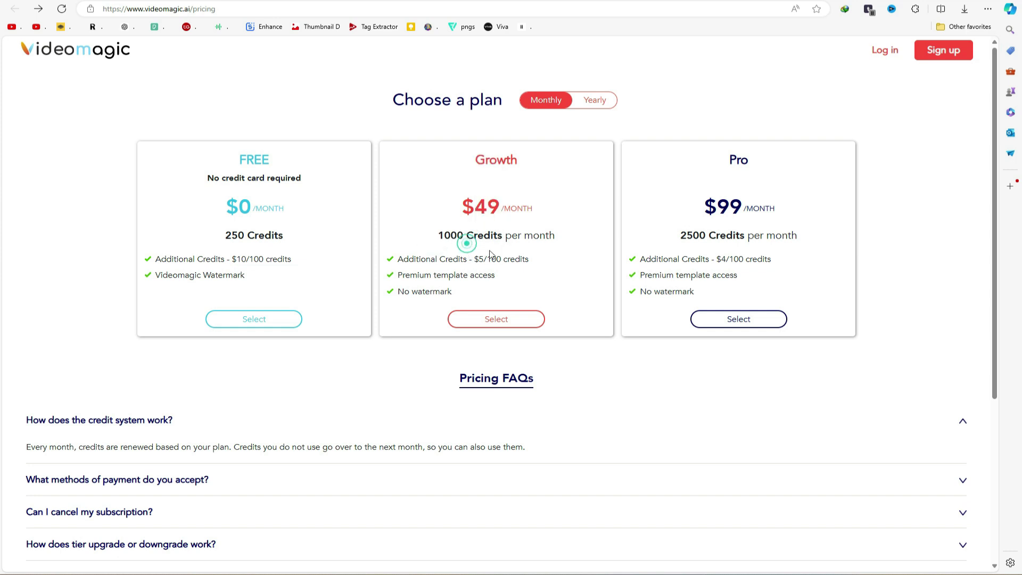
pyautogui.tripleClick(682, 242)
pyautogui.click(686, 211)
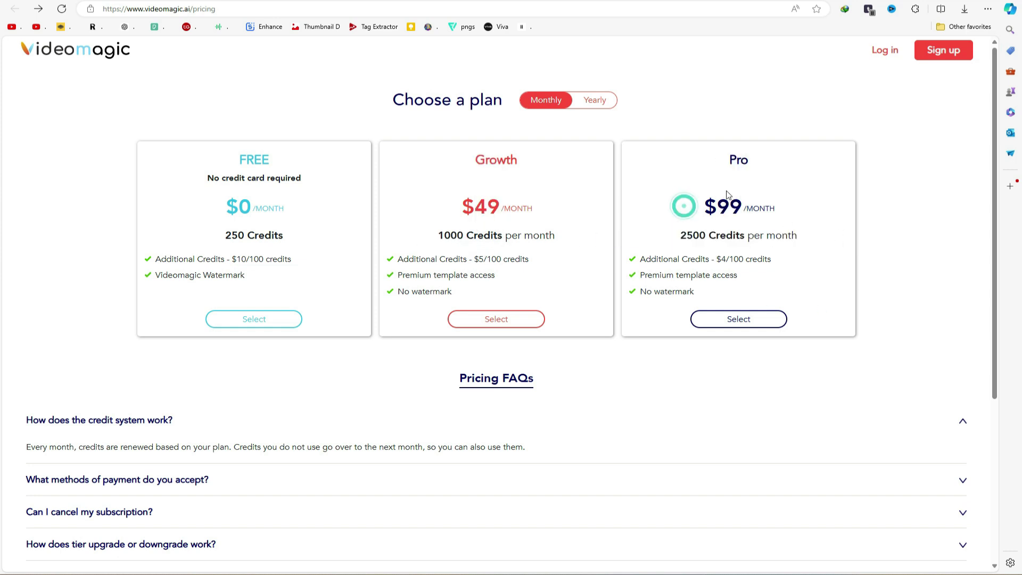